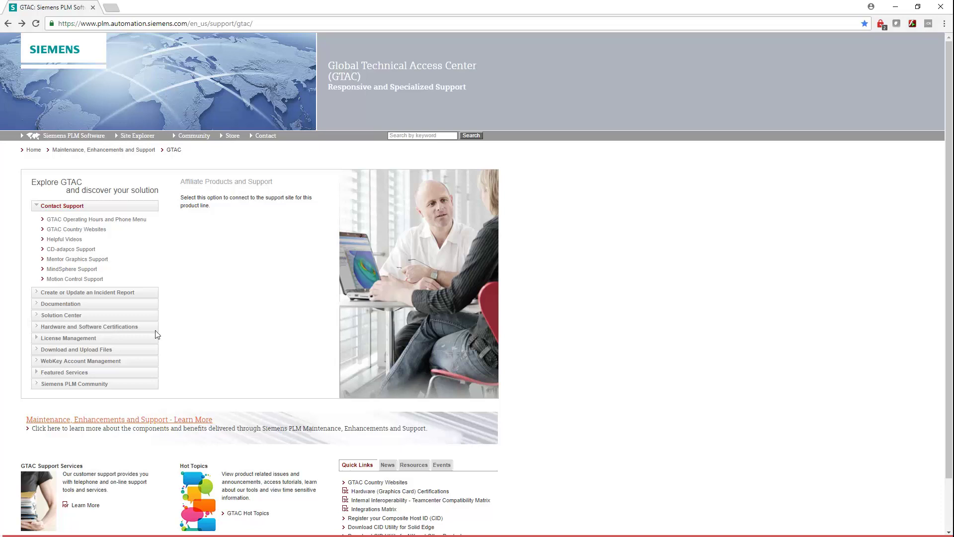
Browse the Solid Edge downloads to Full products > Windows (64-bit) > ST10 > View and Markup
mouse_move(111, 356)
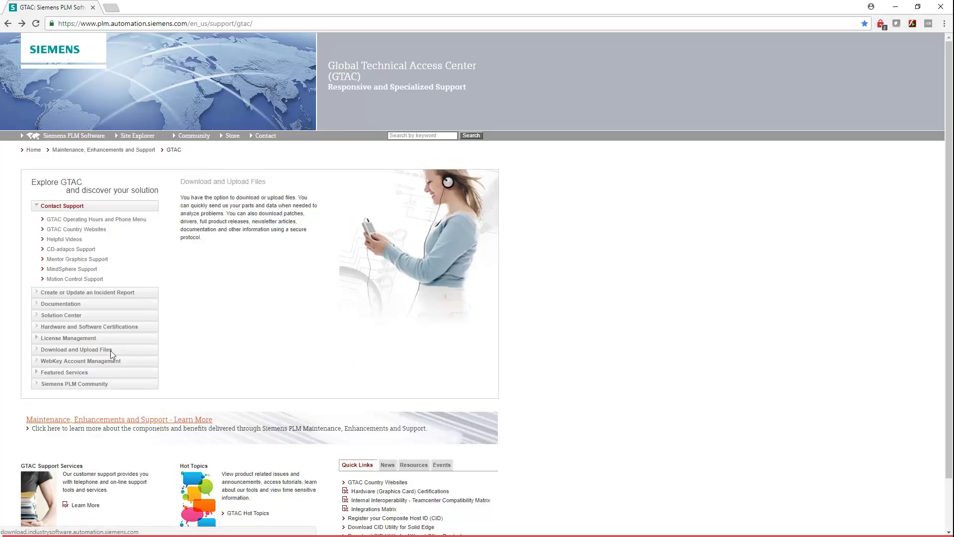
click(110, 352)
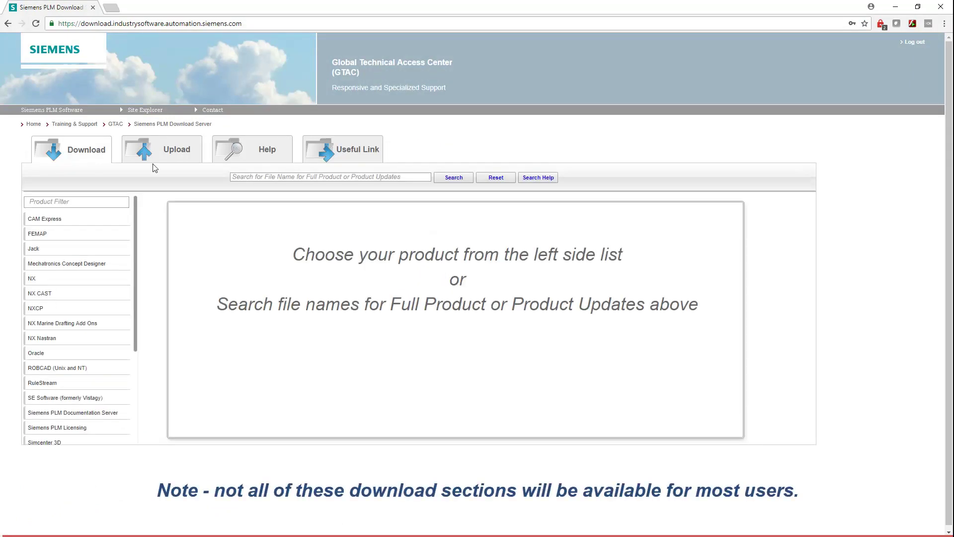
scroll(81, 248, down, 3)
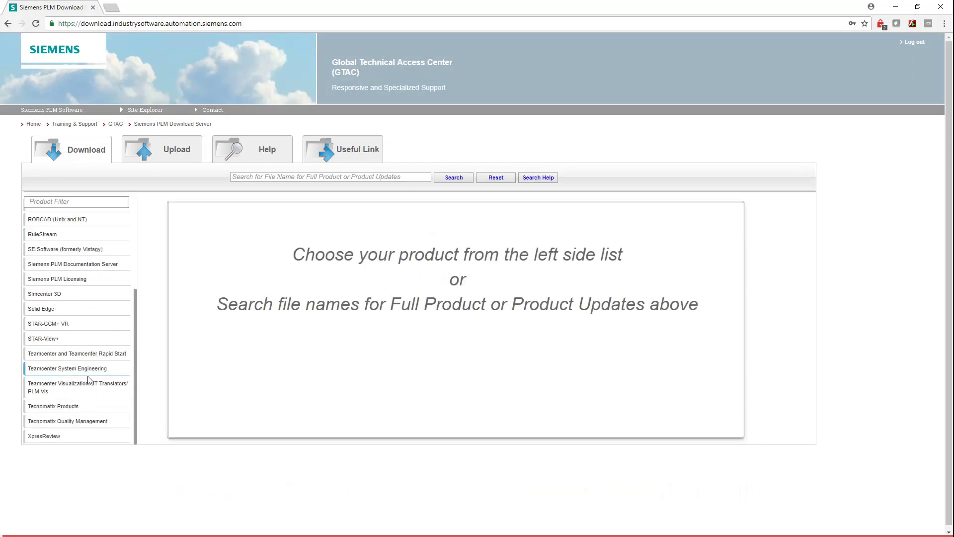
click(62, 311)
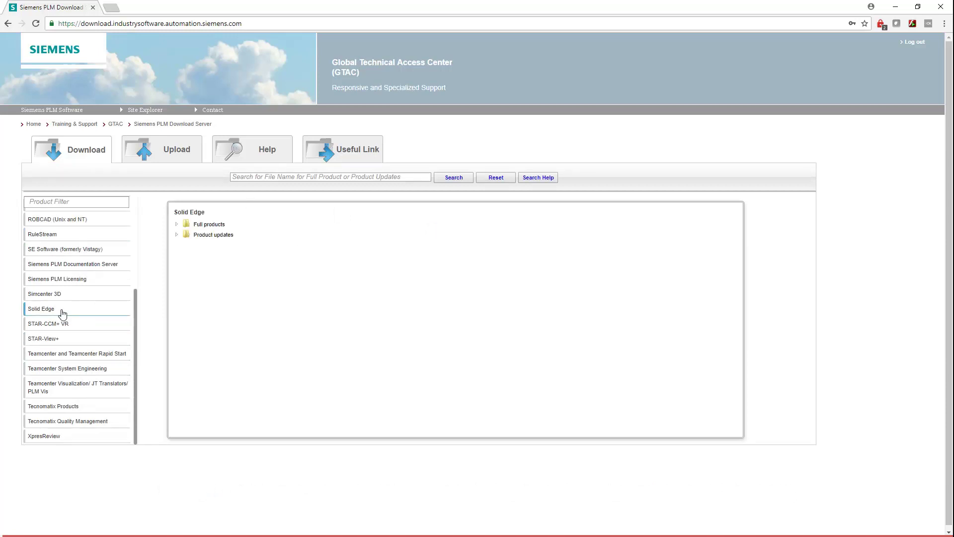
click(177, 225)
click(185, 235)
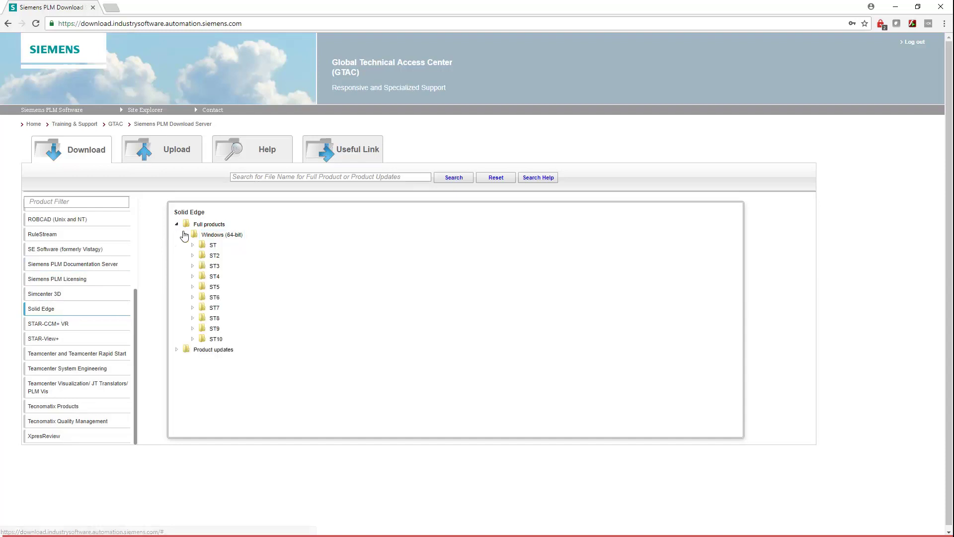
click(191, 340)
scroll(190, 338, down, 3)
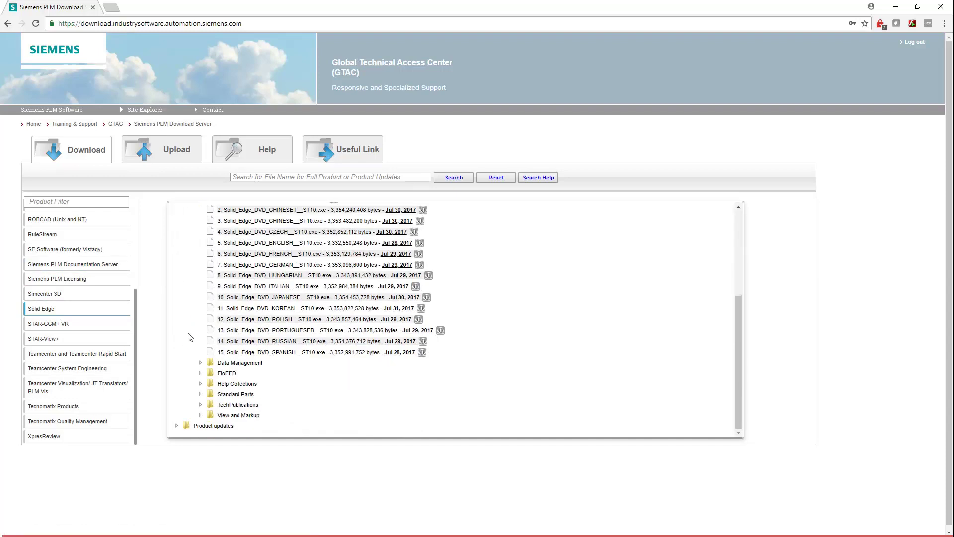
scroll(190, 338, down, 1)
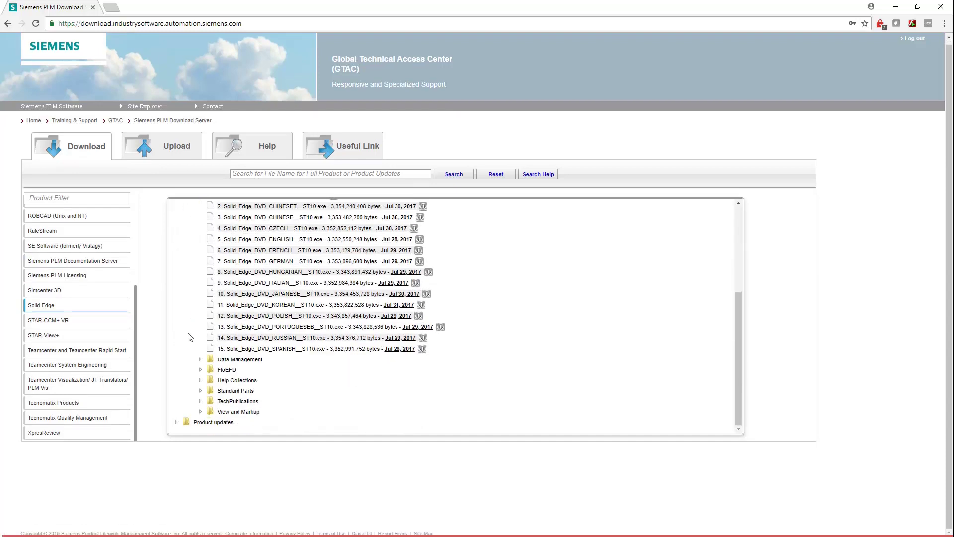
click(199, 408)
scroll(196, 333, down, 3)
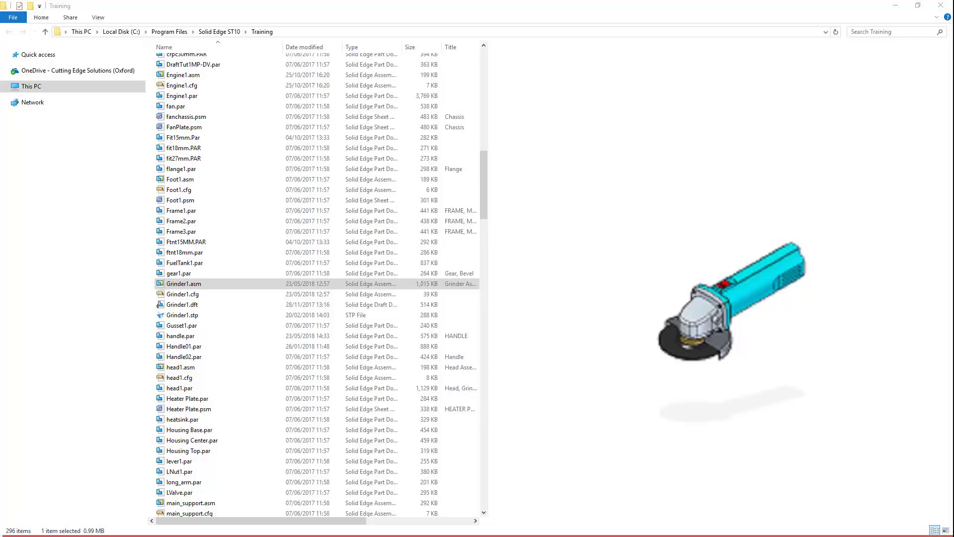
Open Grinder1.asm with View and Markup from its right-click menu
right_click(293, 286)
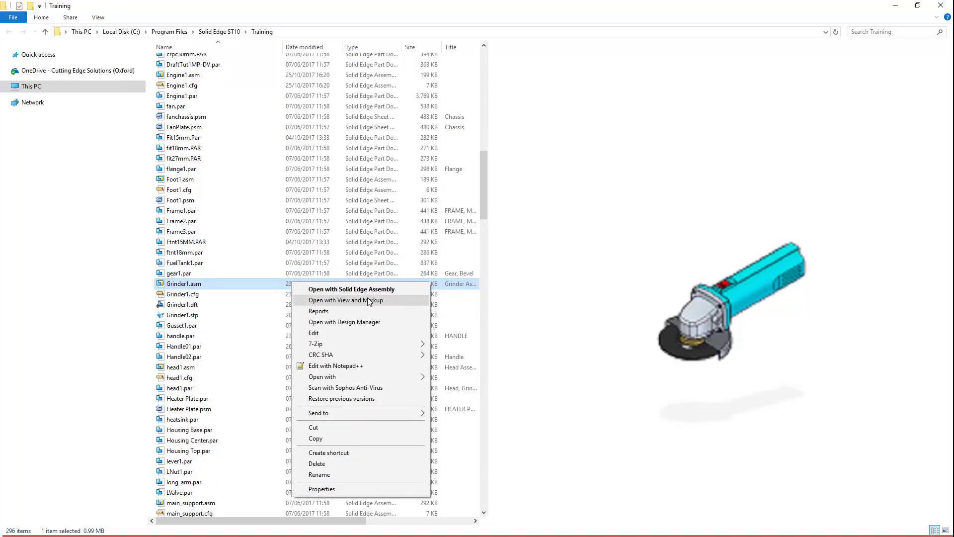
click(407, 300)
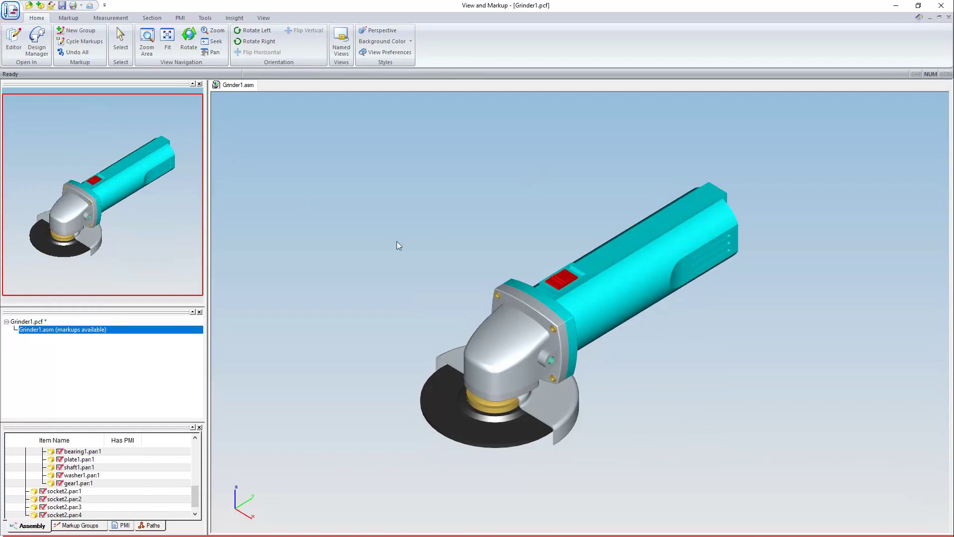
Orbit and zoom in on the grinder's collar, then Fit All to show the whole grinder
middle_drag(396, 246, 428, 241)
scroll(582, 322, up, 4)
scroll(577, 327, up, 3)
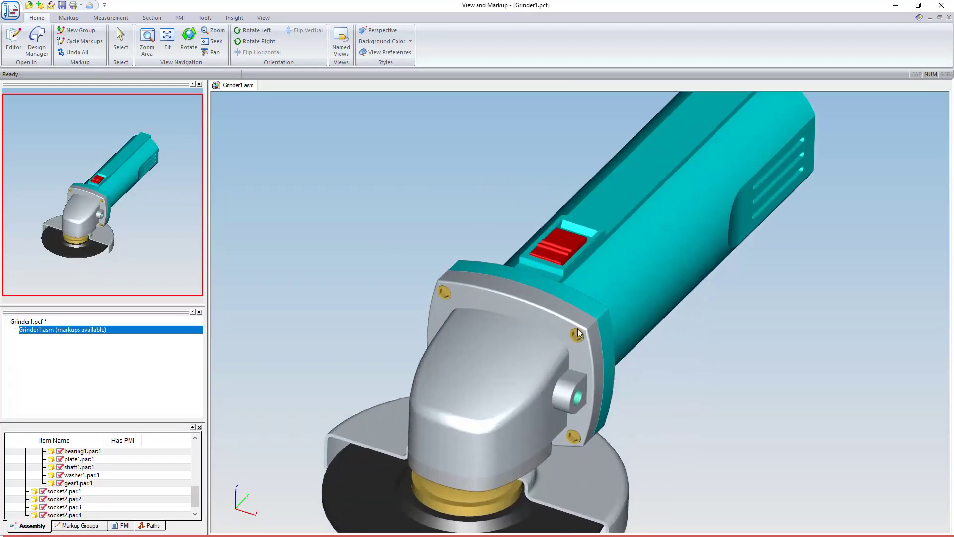
scroll(577, 331, down, 4)
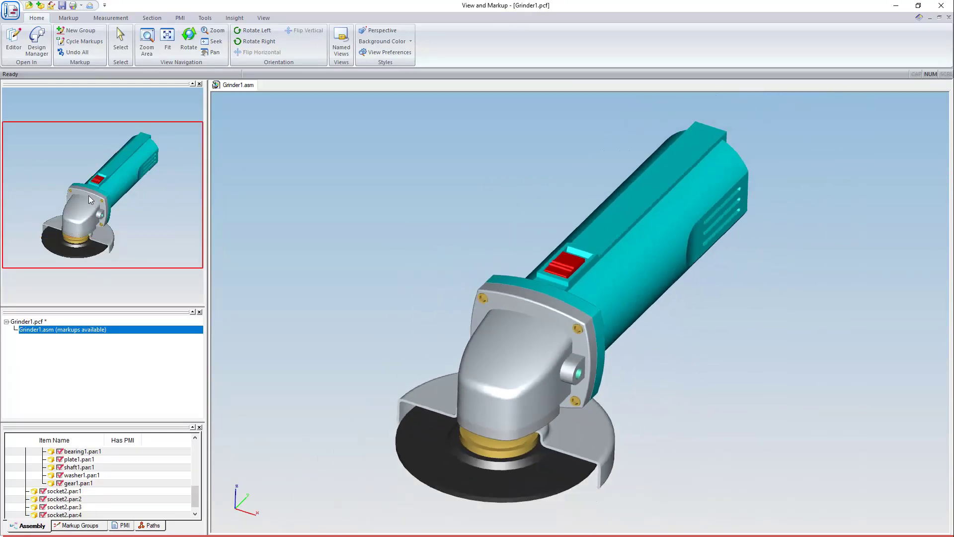
drag(87, 190, 112, 204)
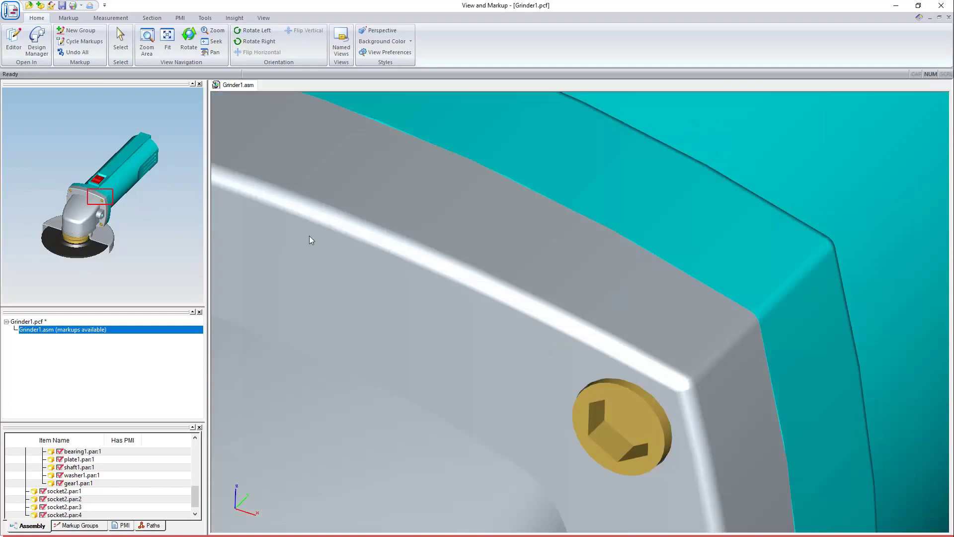
right_click(446, 270)
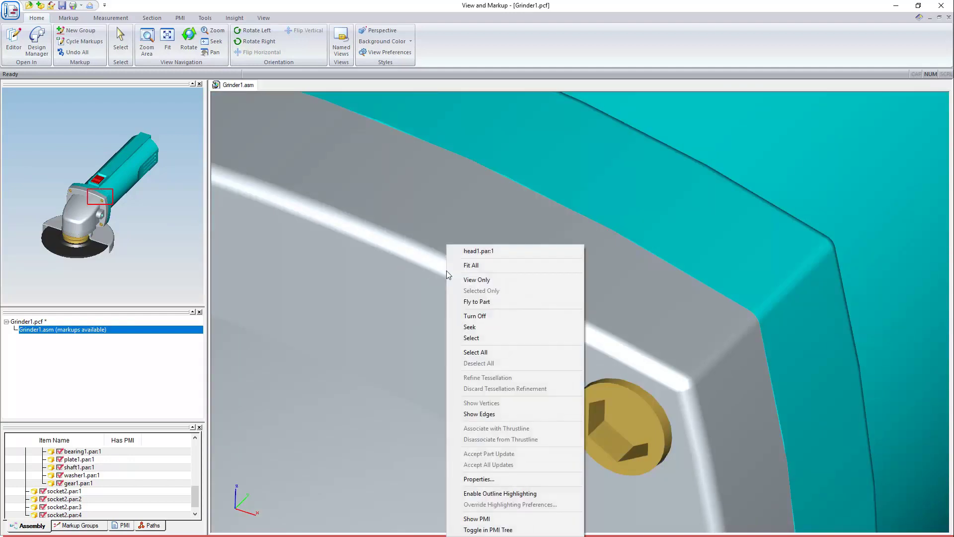
click(467, 268)
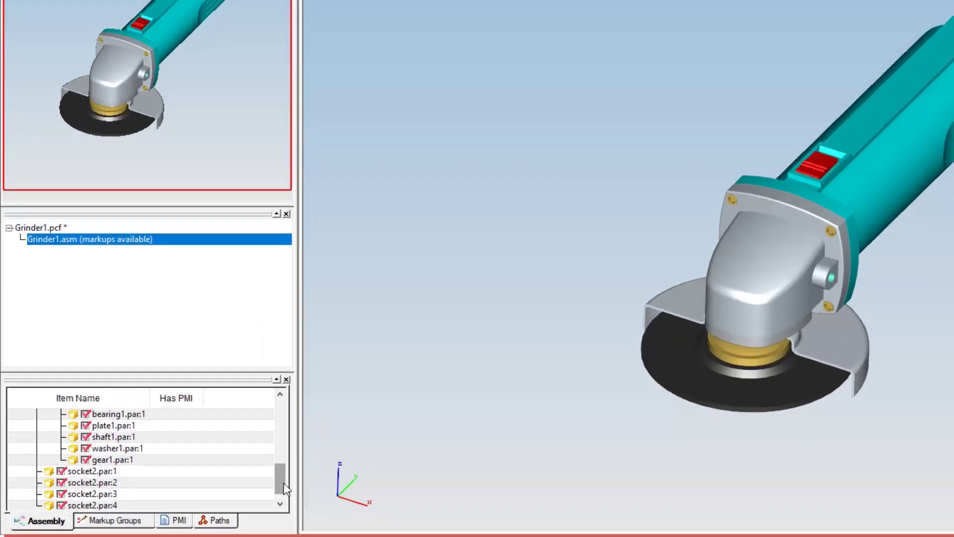
drag(198, 503, 200, 449)
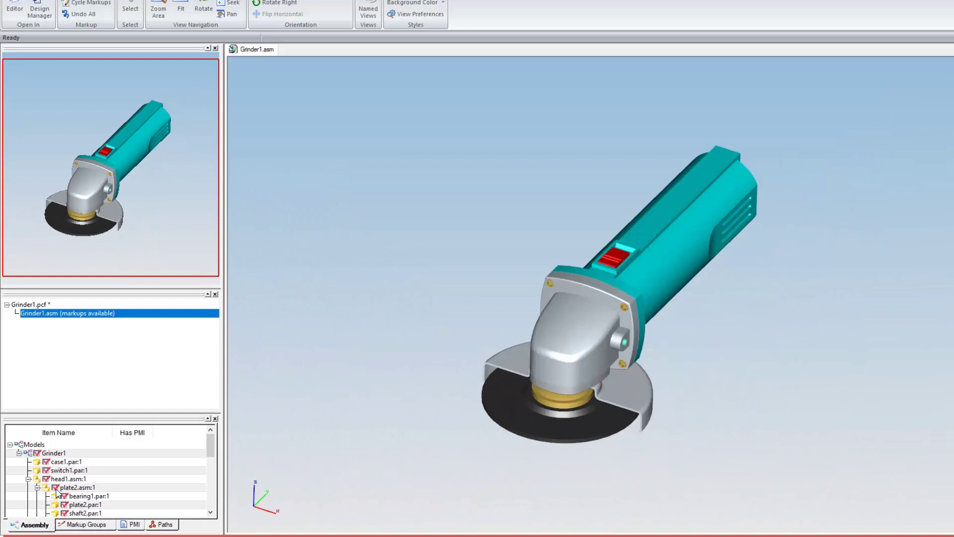
click(96, 415)
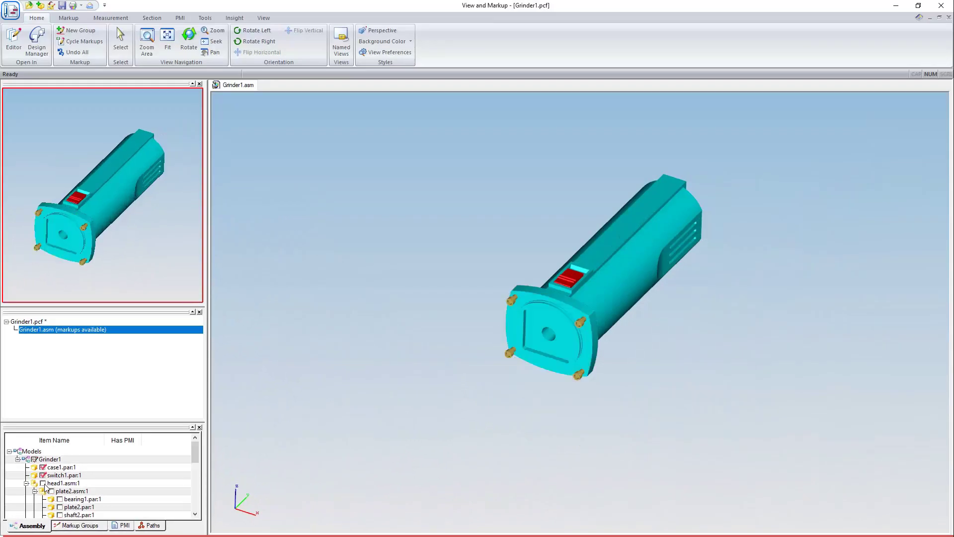
click(43, 483)
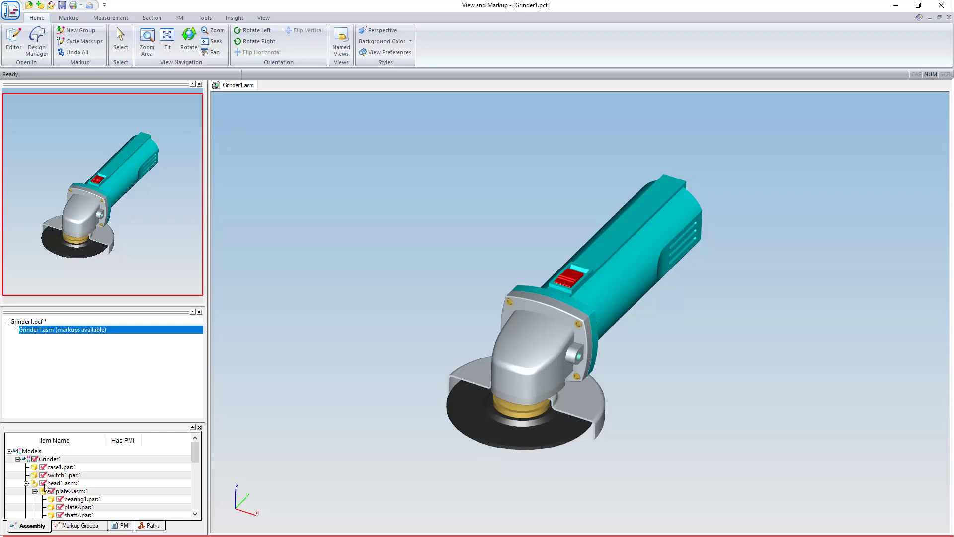
middle_drag(437, 330, 219, 290)
drag(339, 212, 557, 441)
right_click(401, 206)
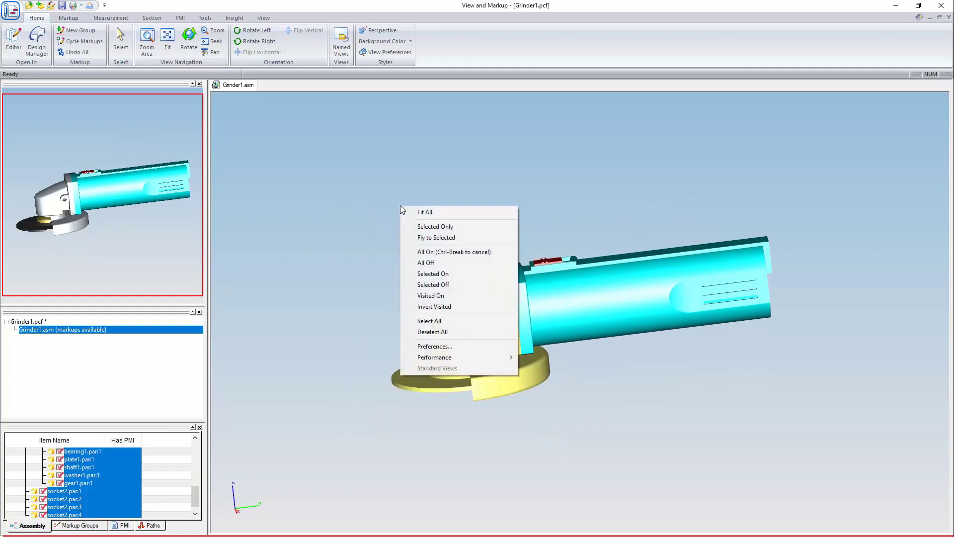
click(433, 285)
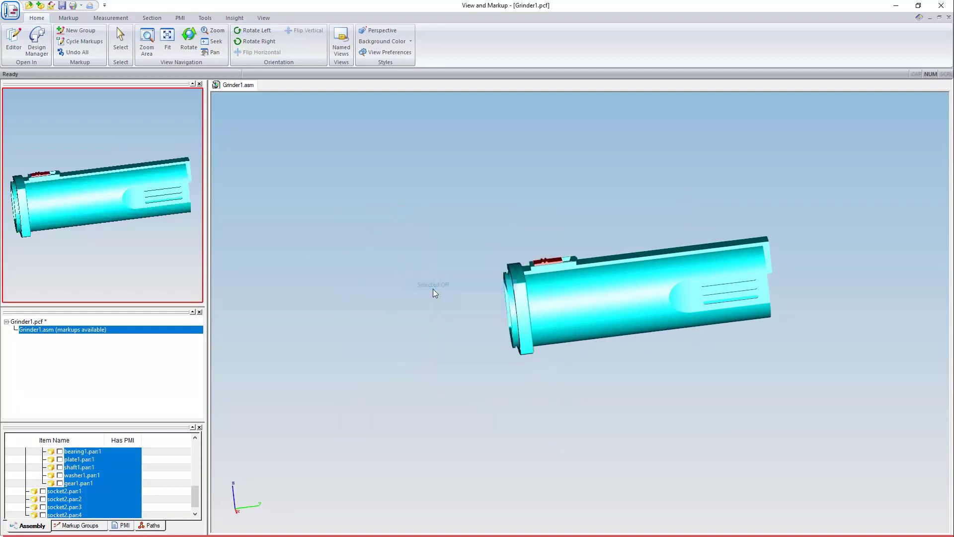
middle_drag(426, 284, 547, 223)
right_click(658, 159)
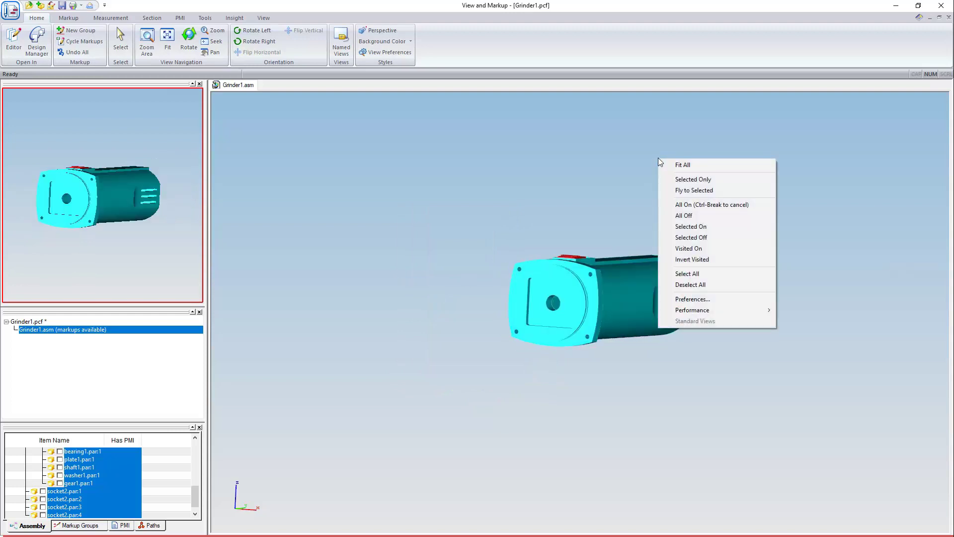
click(683, 165)
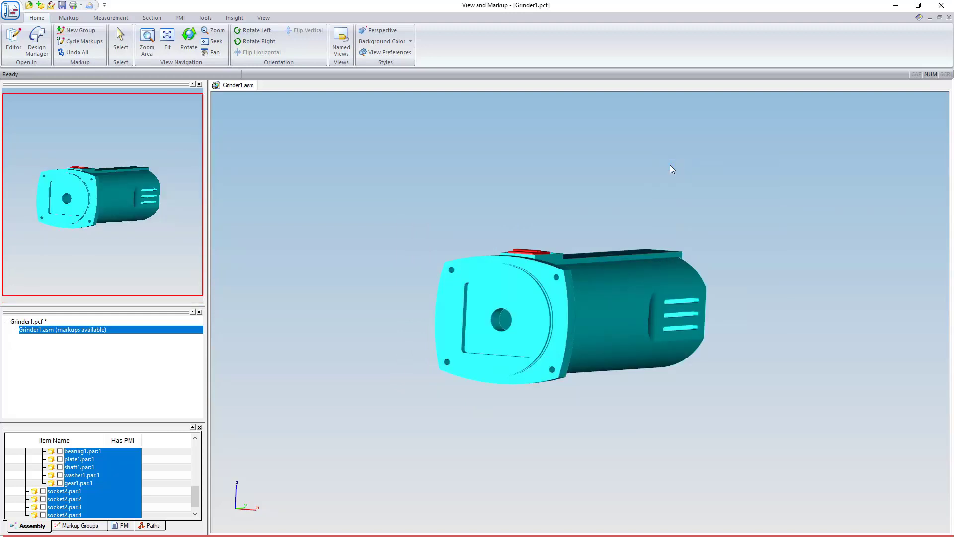
right_click(823, 139)
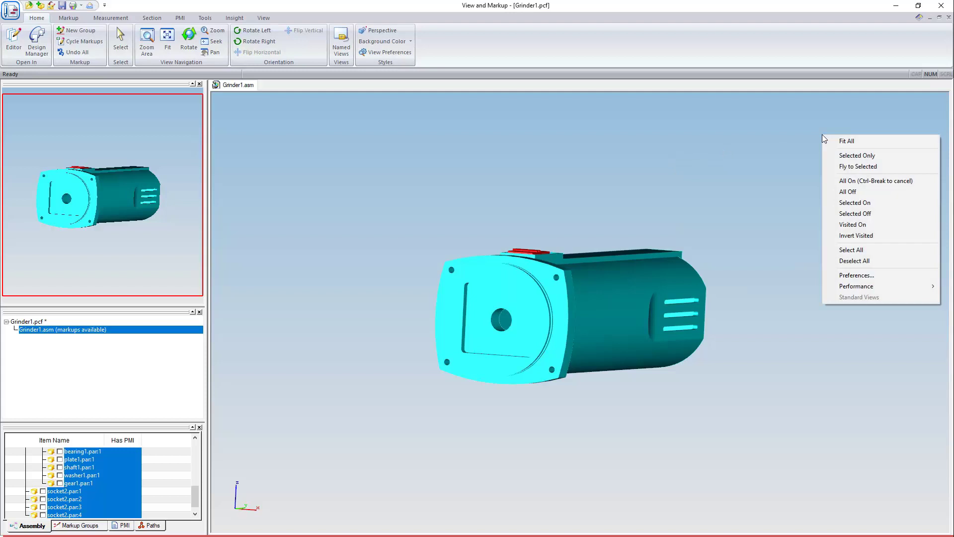
click(852, 182)
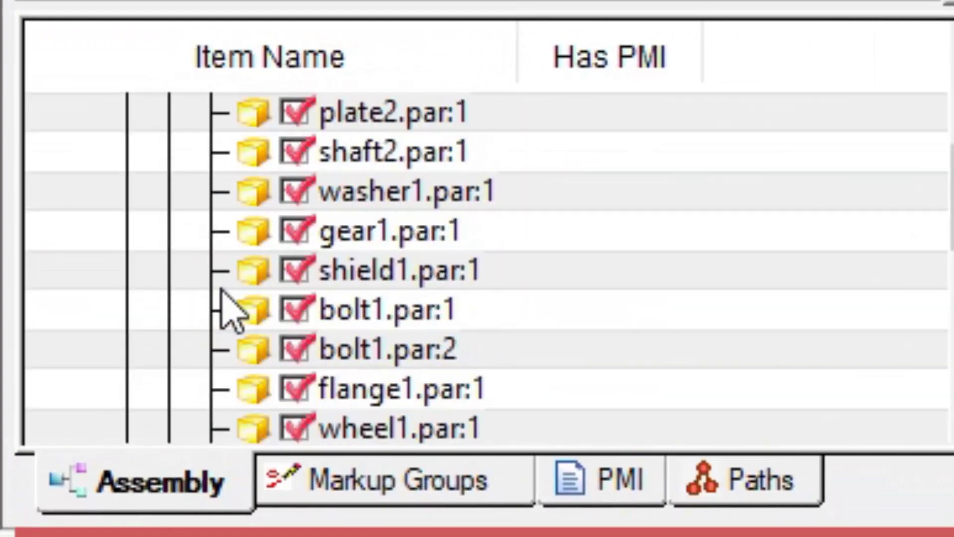
Switch the side pane to the list of markup groups
scroll(243, 306, up, 6)
click(384, 498)
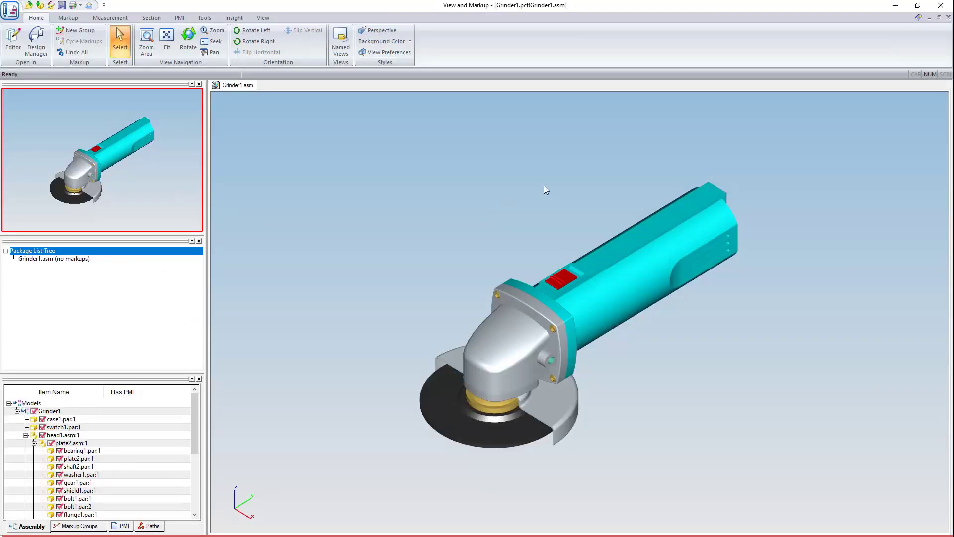
Add Grinder handle promotional image.jpg to the package, with the file filter set to all types
right_click(64, 253)
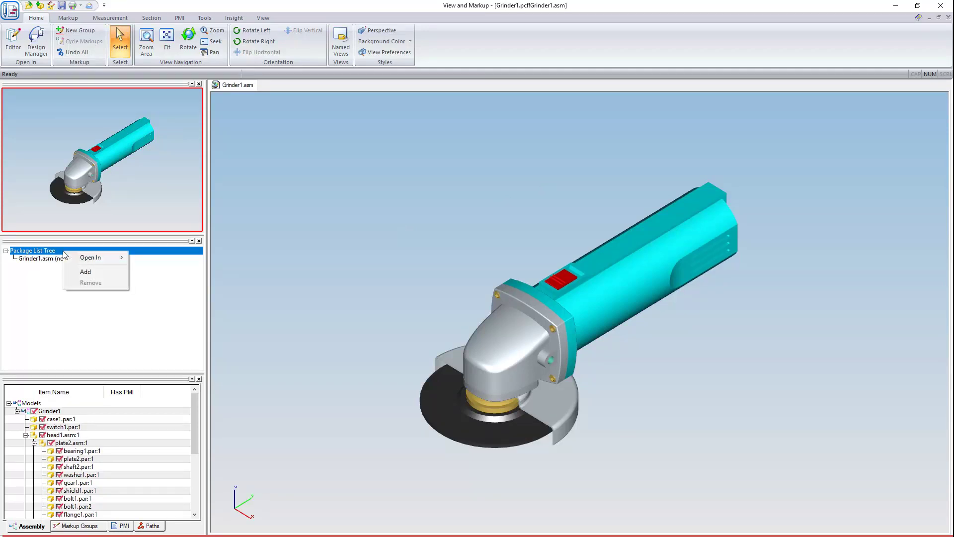
click(86, 271)
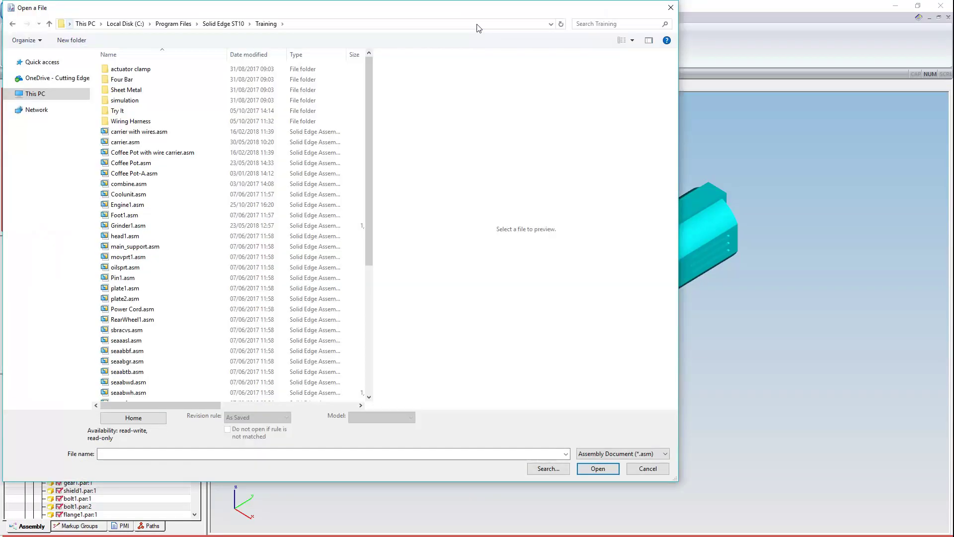
click(143, 225)
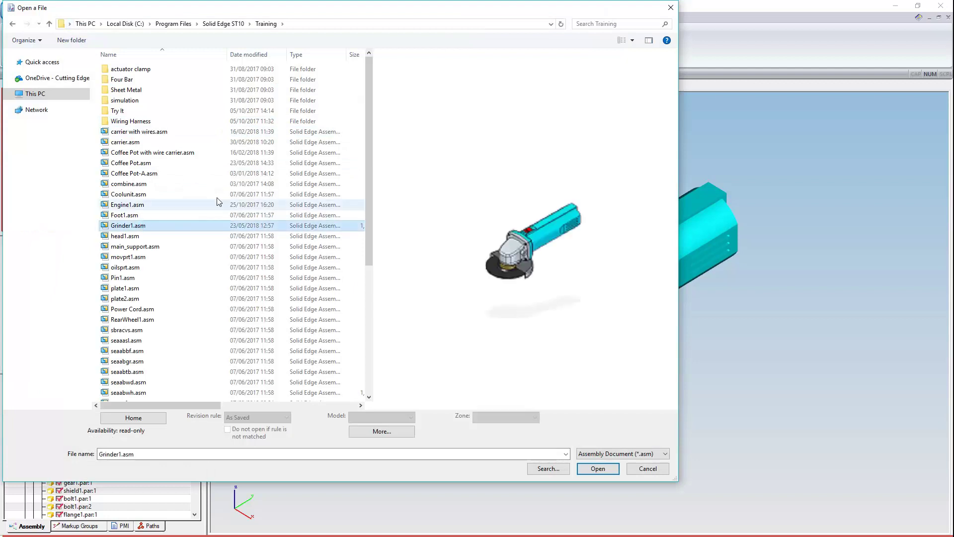
click(624, 453)
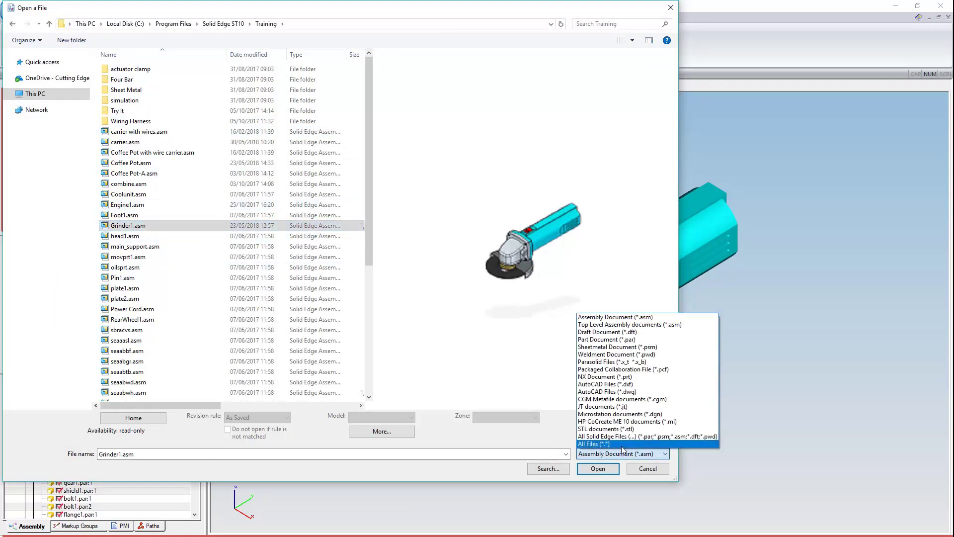
click(621, 444)
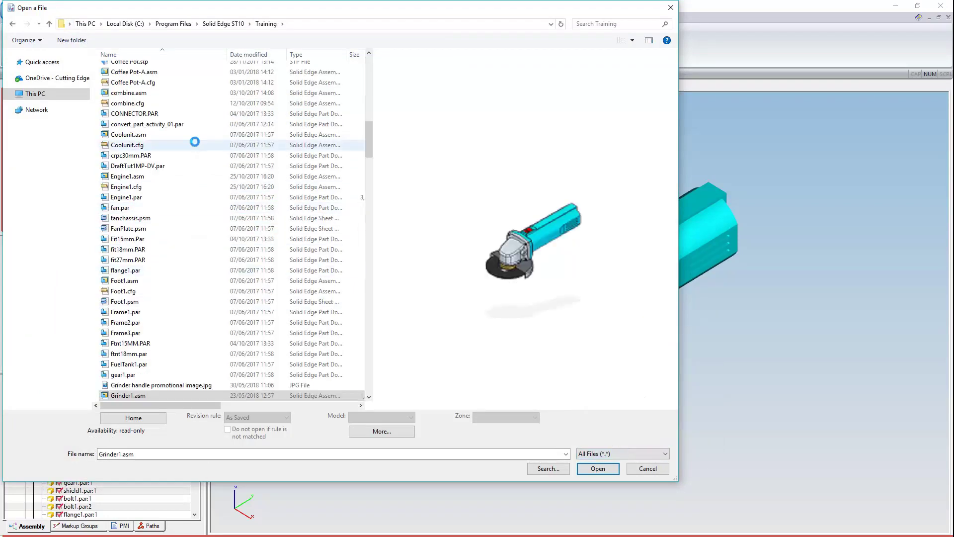
key(g)
scroll(194, 165, down, 3)
click(191, 294)
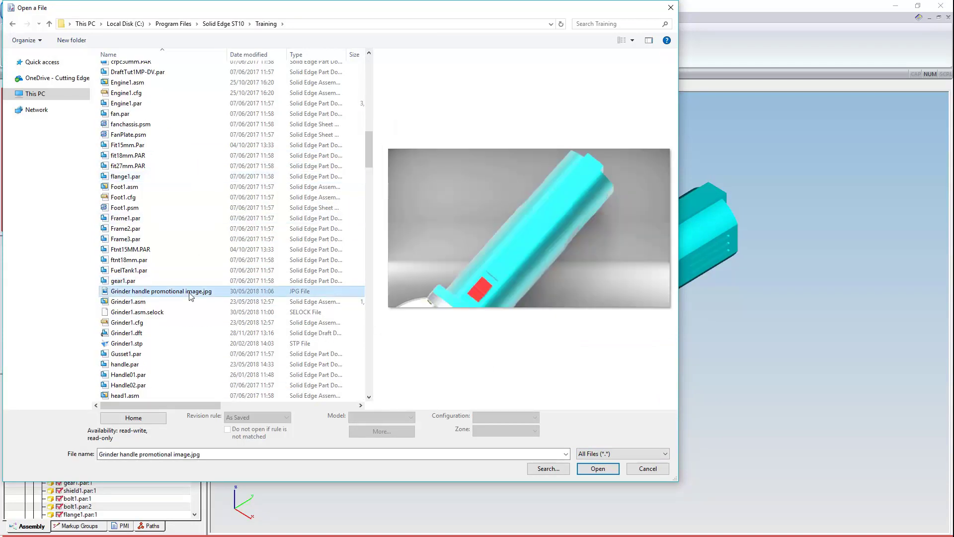
click(611, 469)
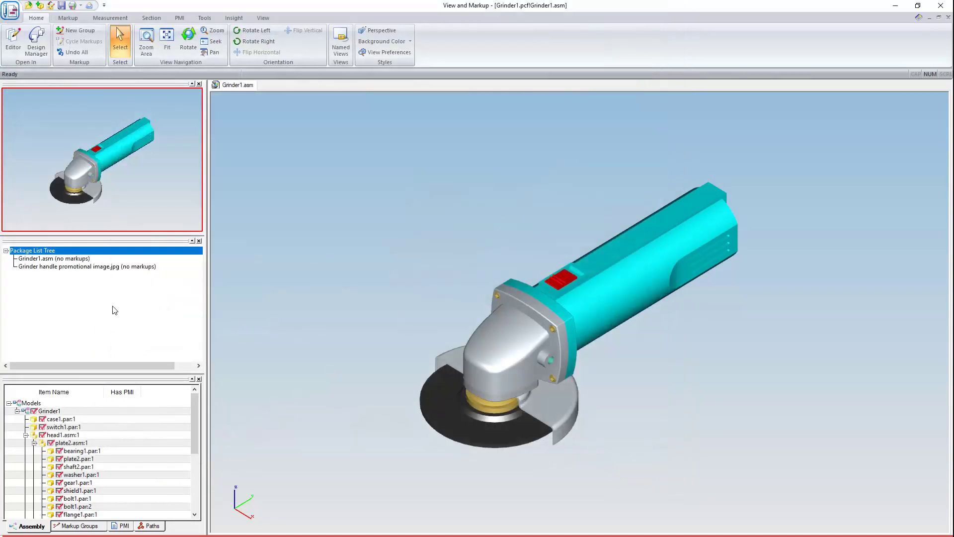
Add 'Angle Grinder 007 - ergonomics investigation .docx' to the package
right_click(83, 256)
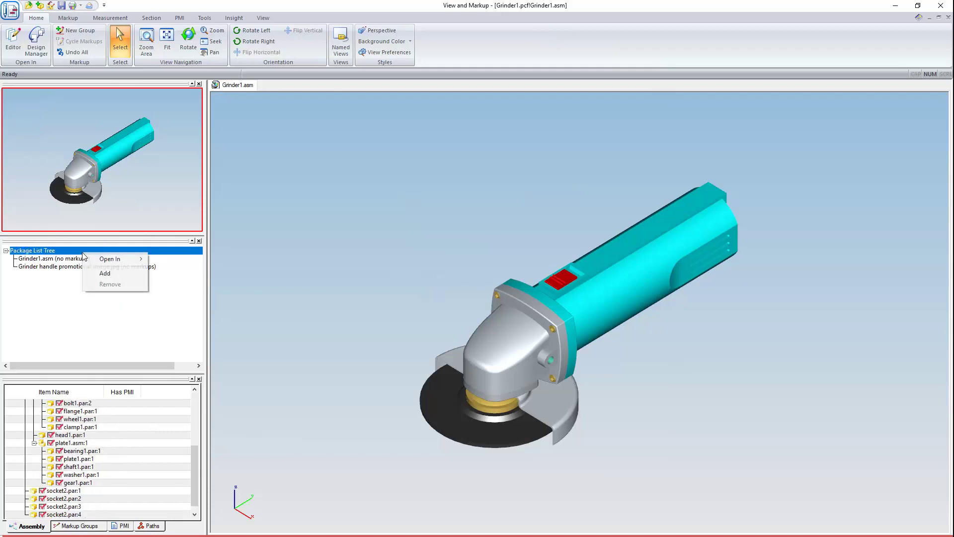
click(102, 273)
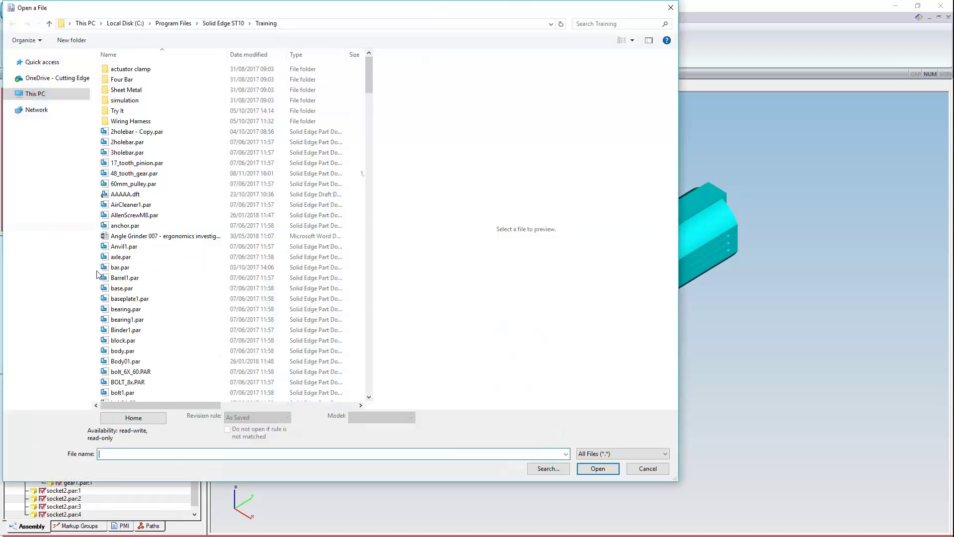
click(164, 236)
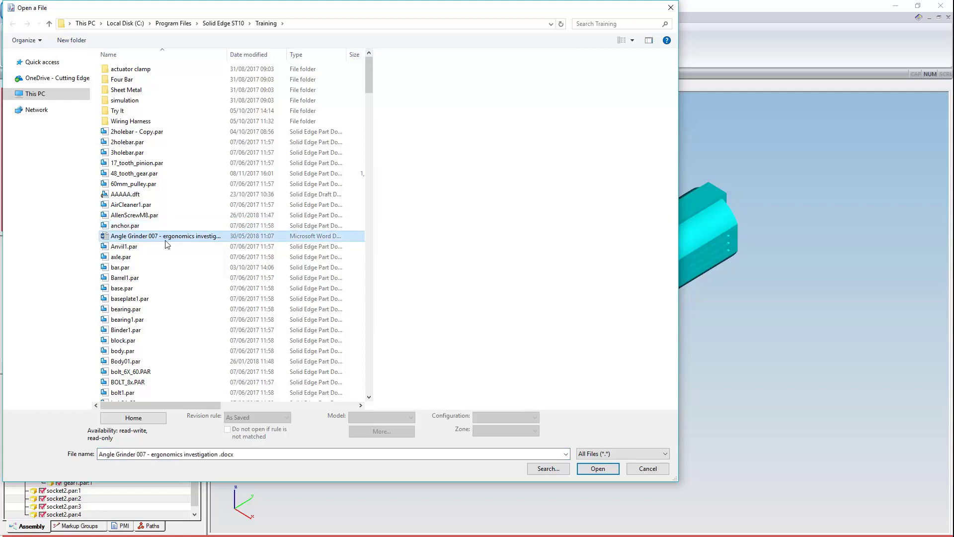
click(601, 470)
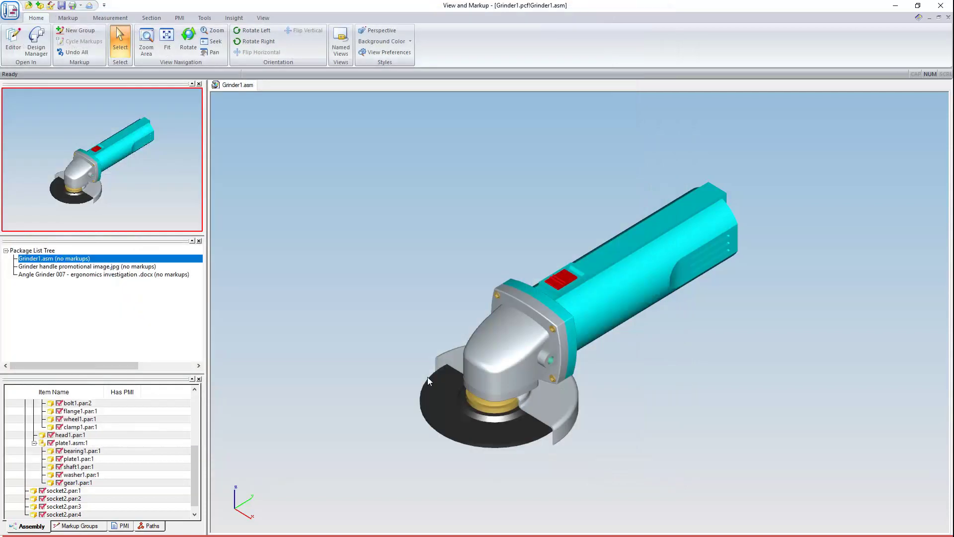
Add case1.par and Grinder1.dft to the package, fit the drawing sheet, and view case1.par
right_click(54, 251)
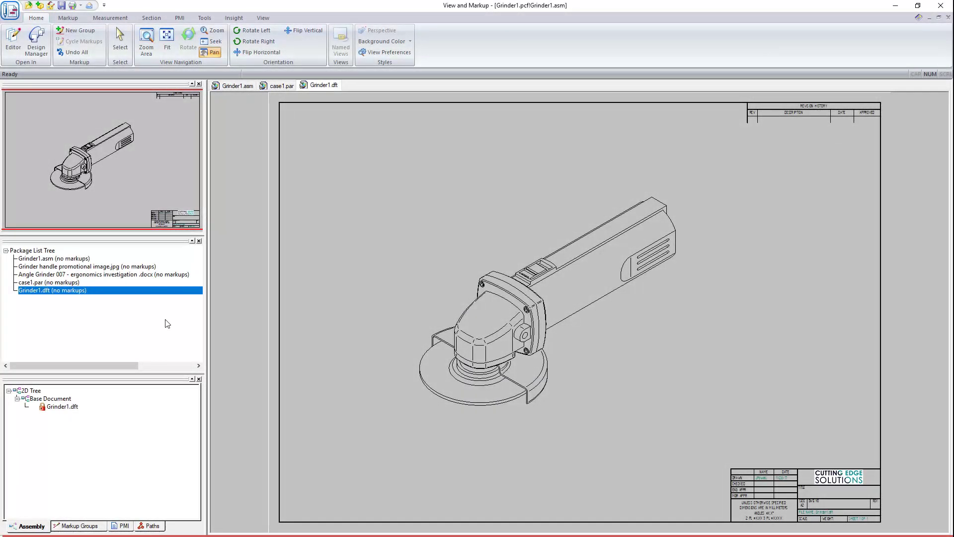
mouse_move(509, 213)
mouse_down()
mouse_move(396, 230)
mouse_move(624, 204)
mouse_move(480, 241)
mouse_move(465, 236)
mouse_up()
click(169, 49)
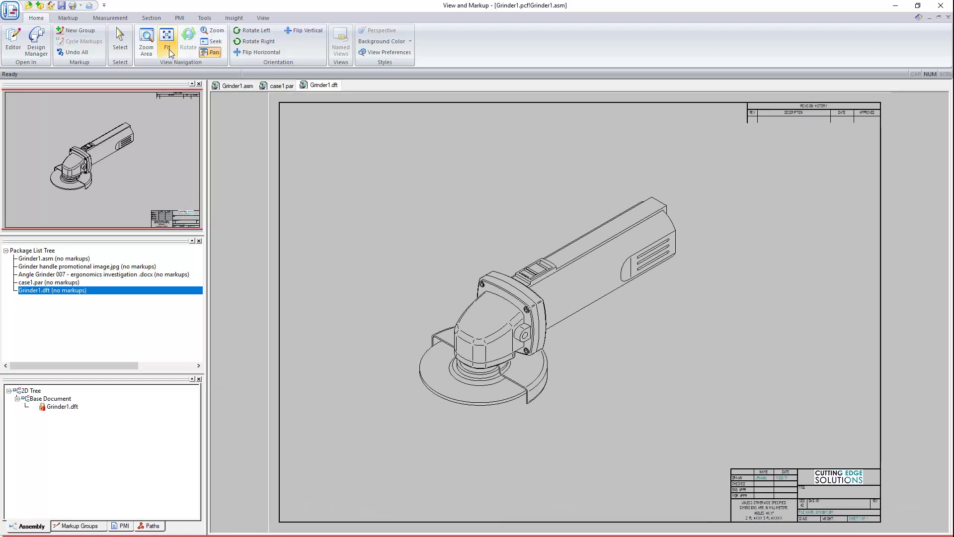
click(48, 282)
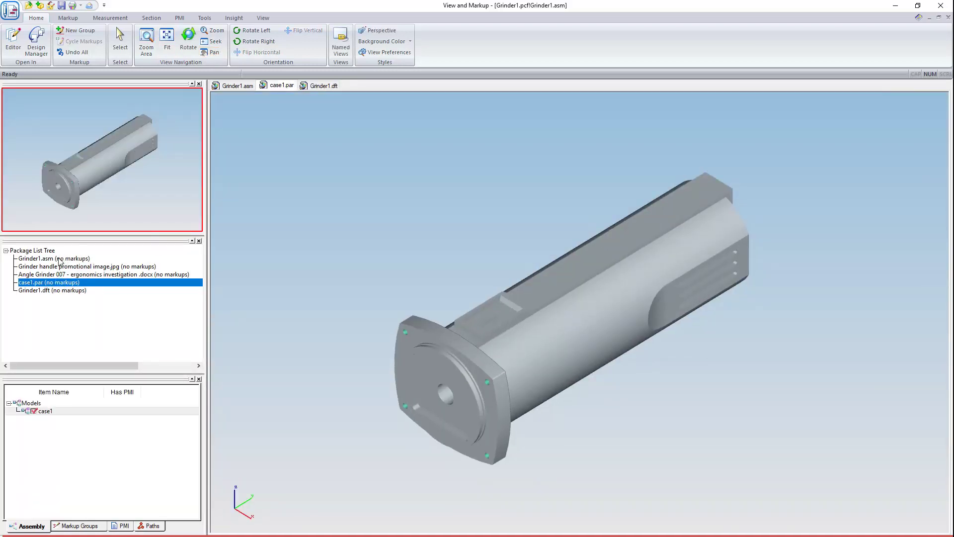
Open Grinder handle promotional image.jpg in its external editor
click(58, 259)
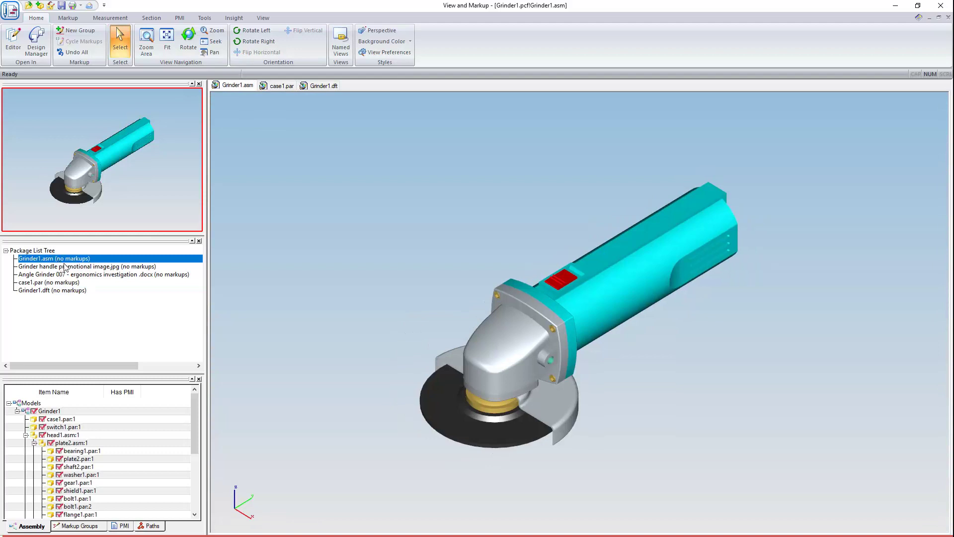
click(63, 267)
right_click(63, 269)
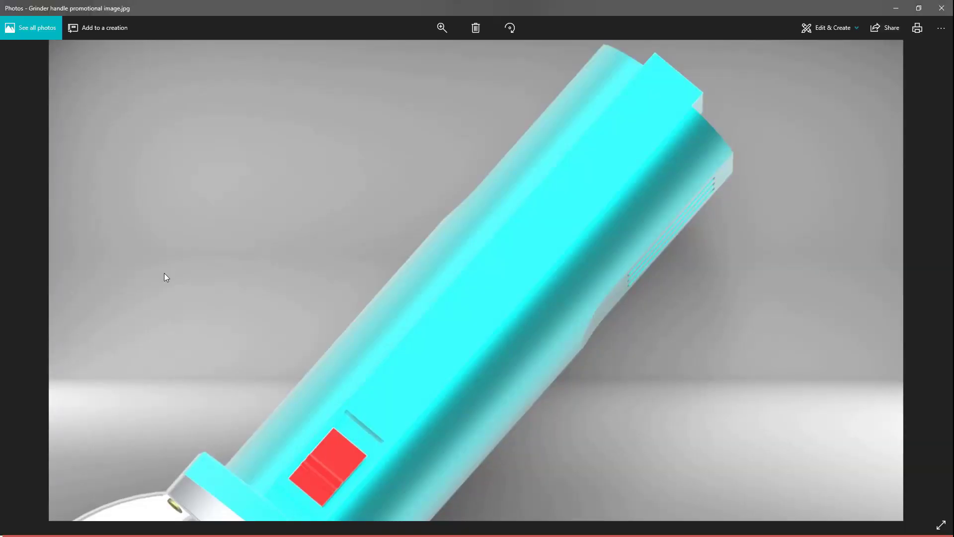
Close the Photos viewer and bring up the Markup tools for Grinder1.asm
click(946, 12)
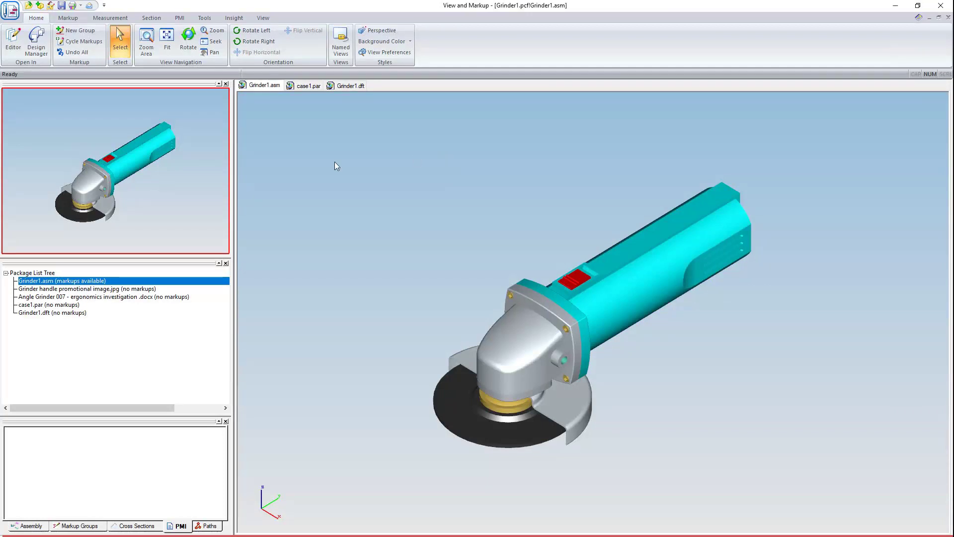
click(63, 19)
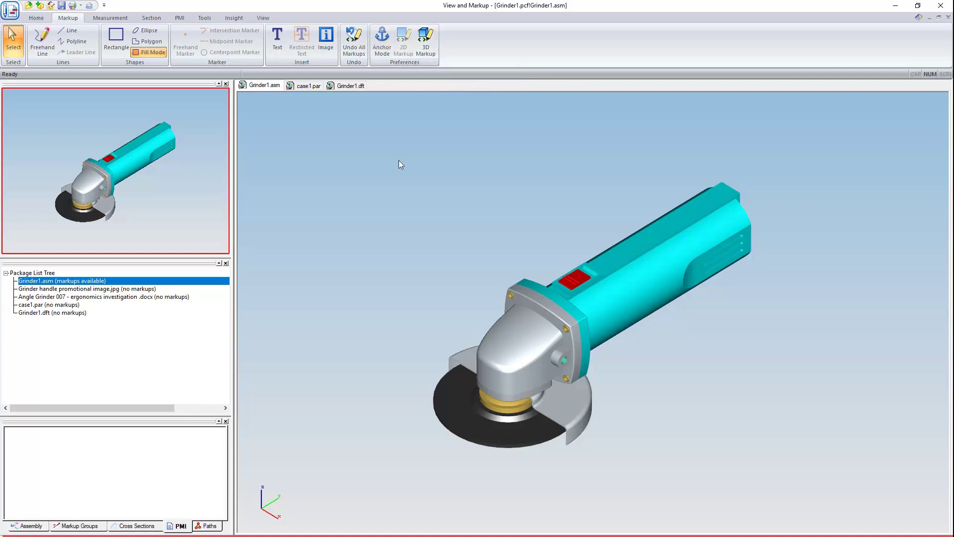
Place a yellow 'Sample Text' markup at size 18 in the 3-D view
click(278, 39)
click(494, 234)
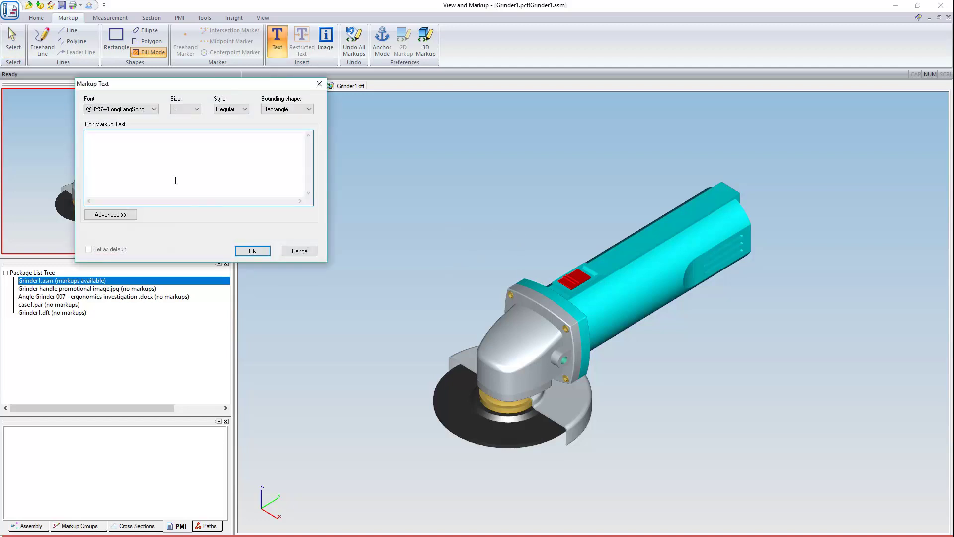
text(Sample Text)
click(197, 109)
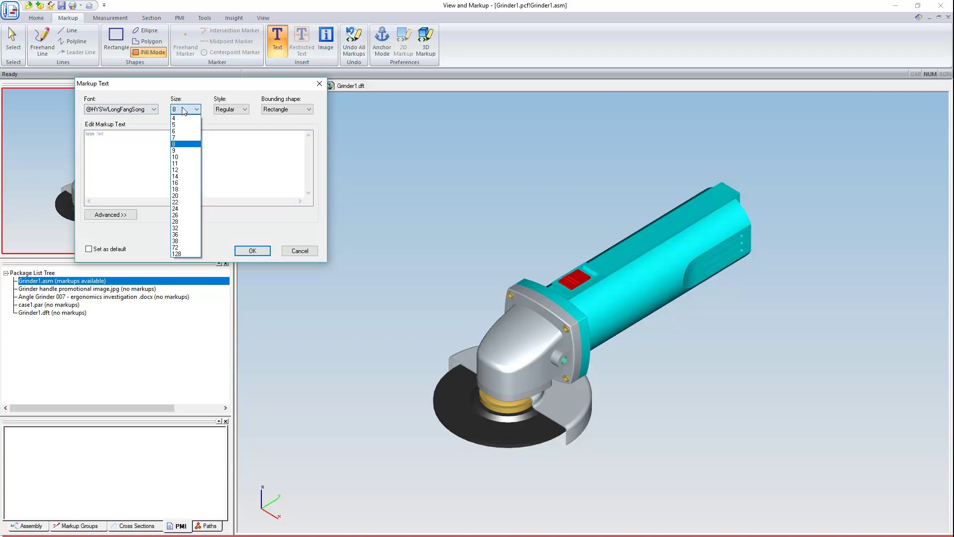
click(185, 189)
click(253, 250)
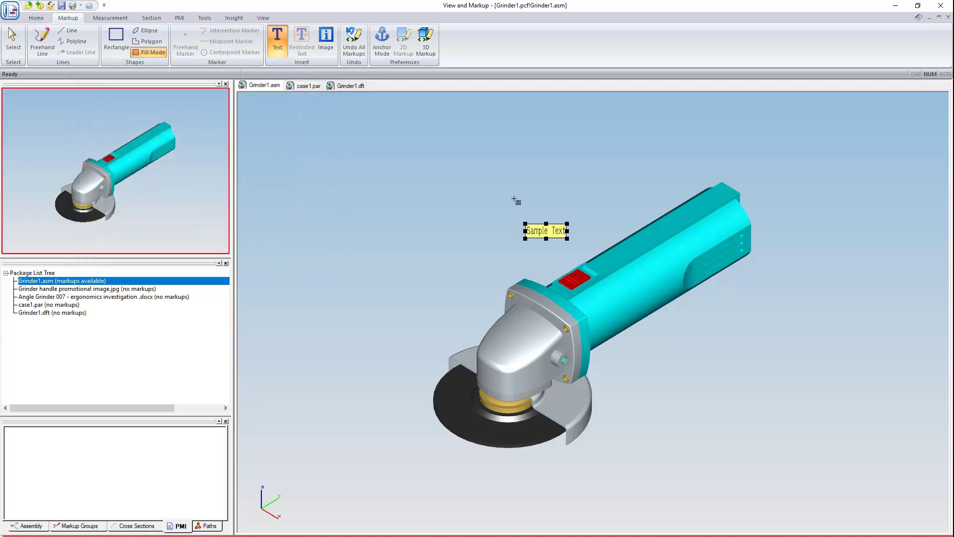
middle_drag(505, 260, 567, 259)
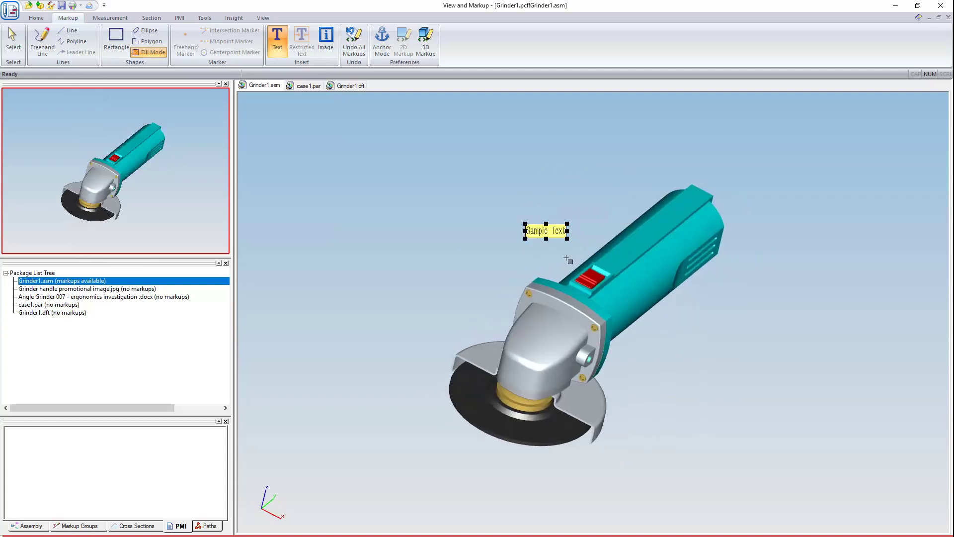
Turn on Anchor Mode and start a Calibri size-14 text markup on the handle
click(391, 51)
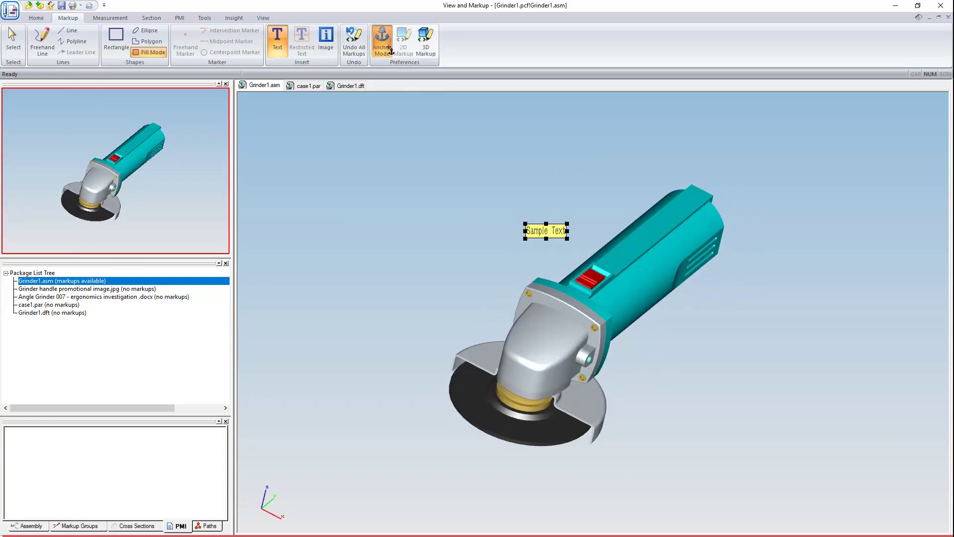
click(652, 235)
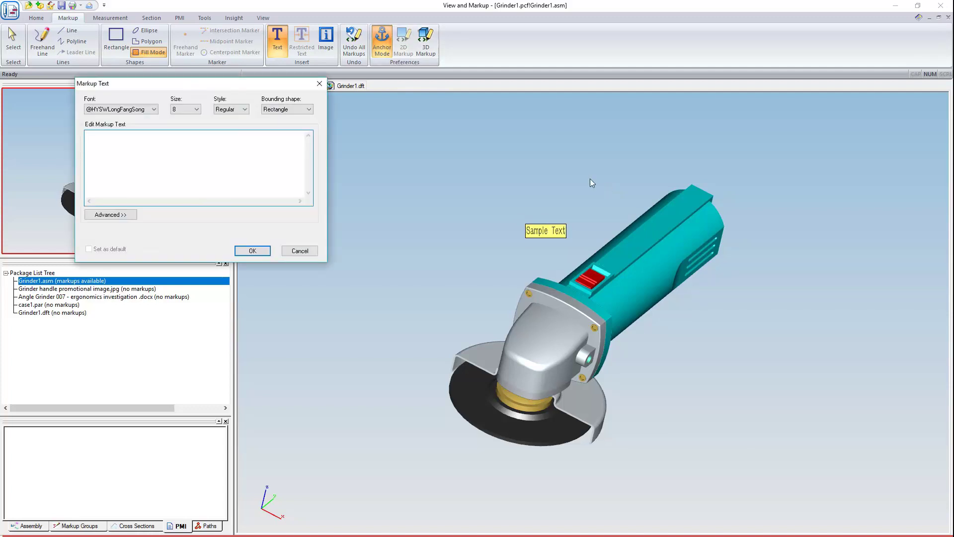
click(131, 109)
text(c)
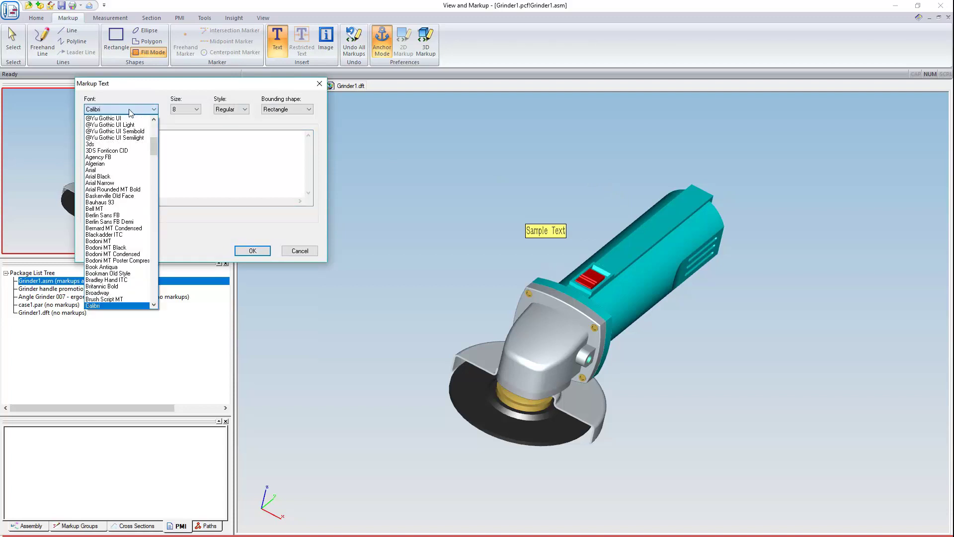
click(131, 111)
click(137, 157)
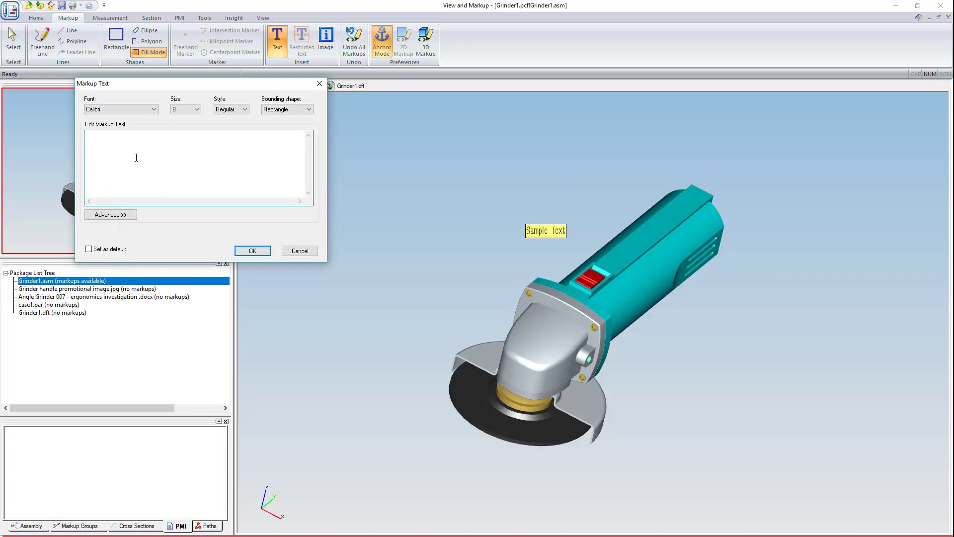
click(188, 110)
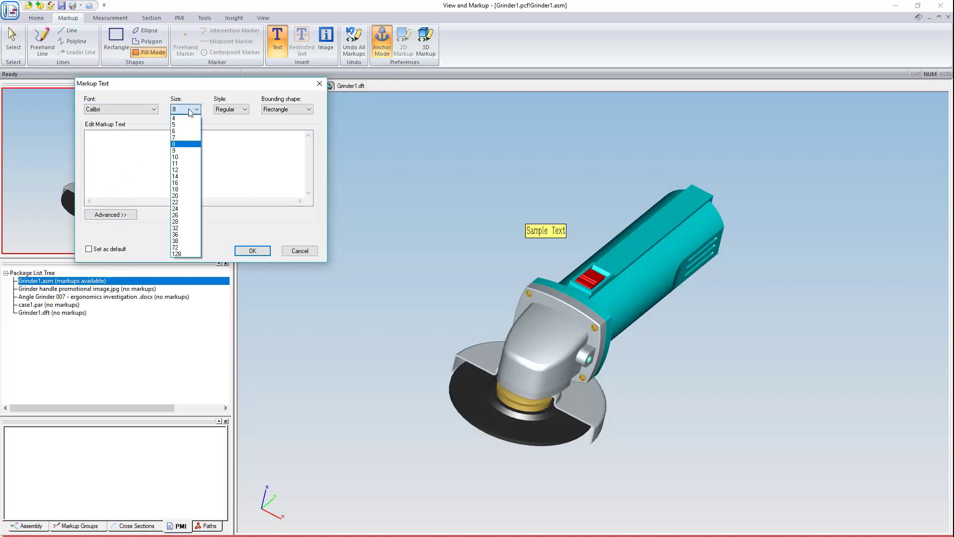
click(188, 176)
Insert the Part Name and Author keys plus the note 'please round edges on handle'
click(106, 215)
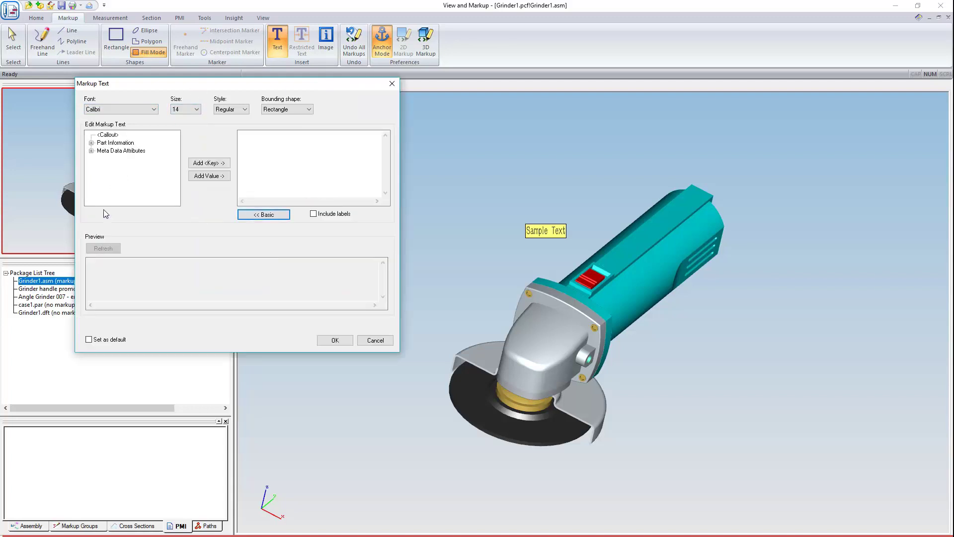
click(92, 143)
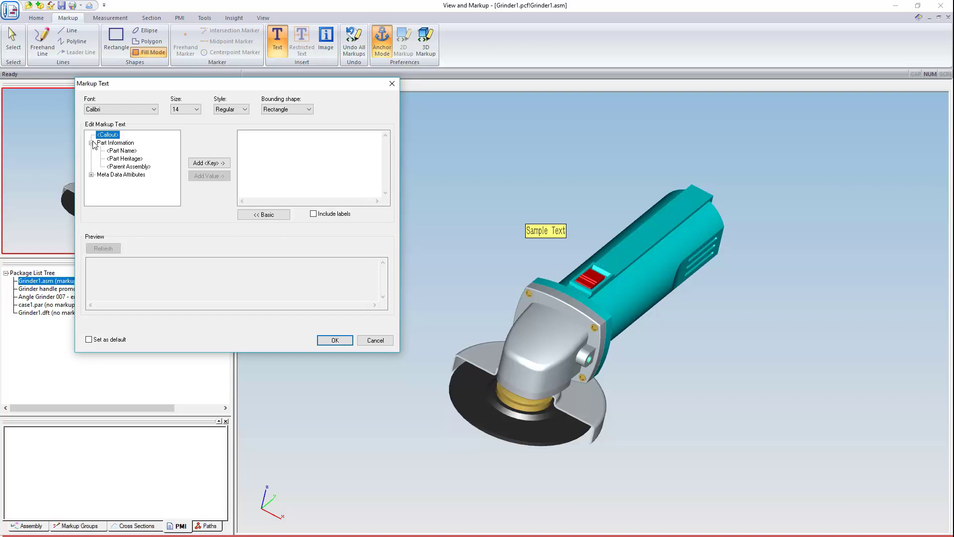
click(122, 151)
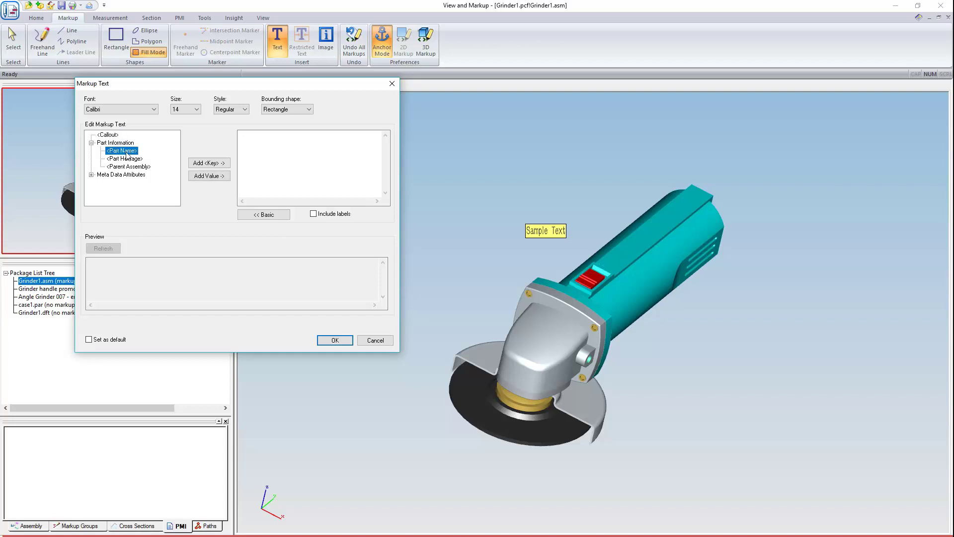
click(220, 163)
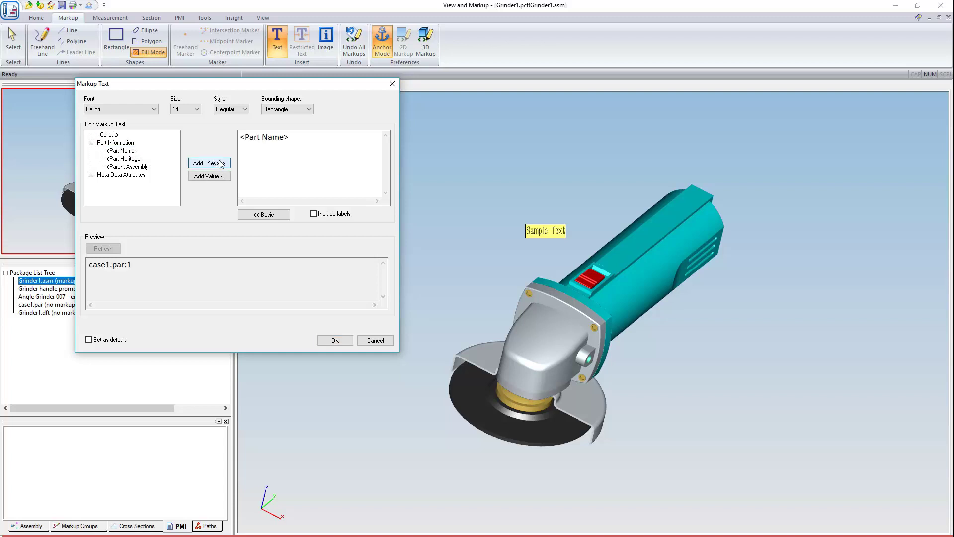
click(92, 175)
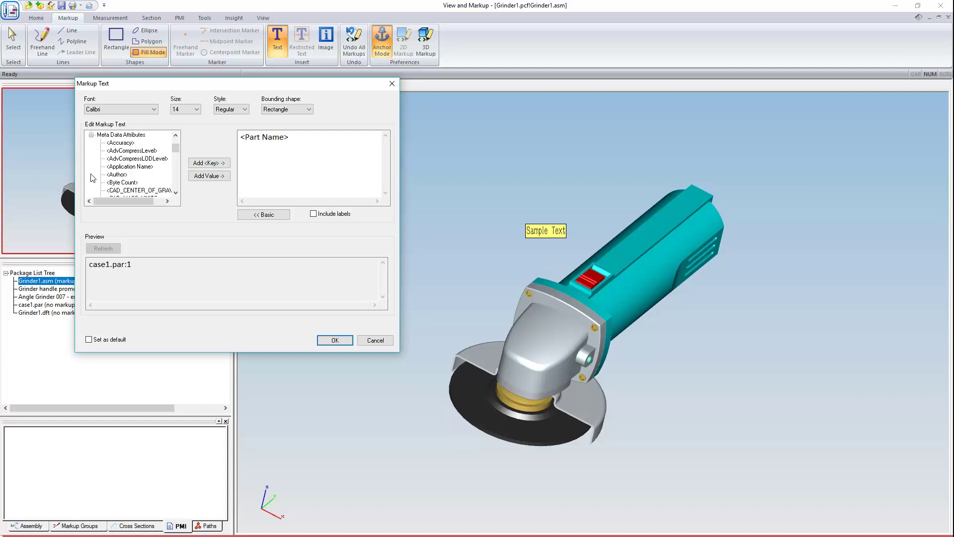
click(118, 174)
click(209, 163)
click(291, 141)
key(BackSpace)
key(Return)
key(End)
text(please round edges)
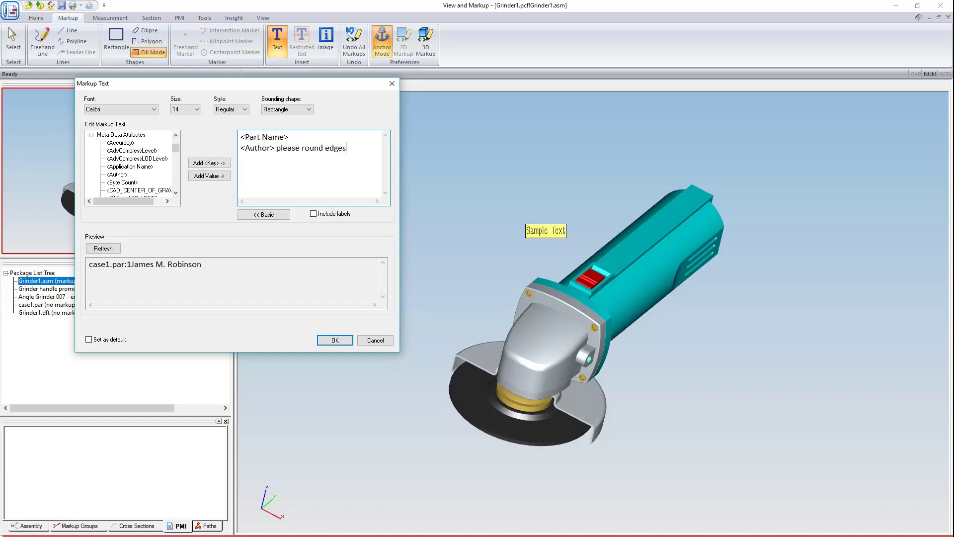
text( on handle)
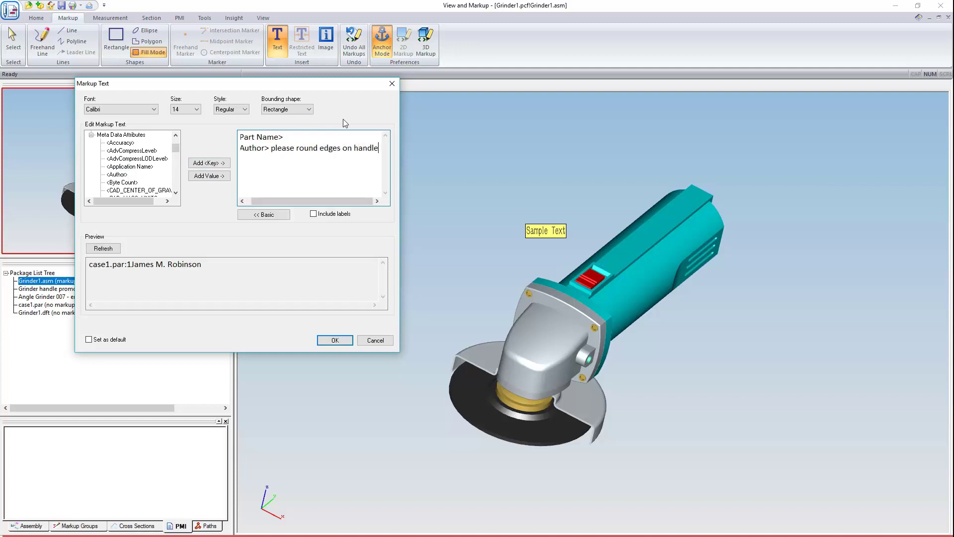
click(335, 340)
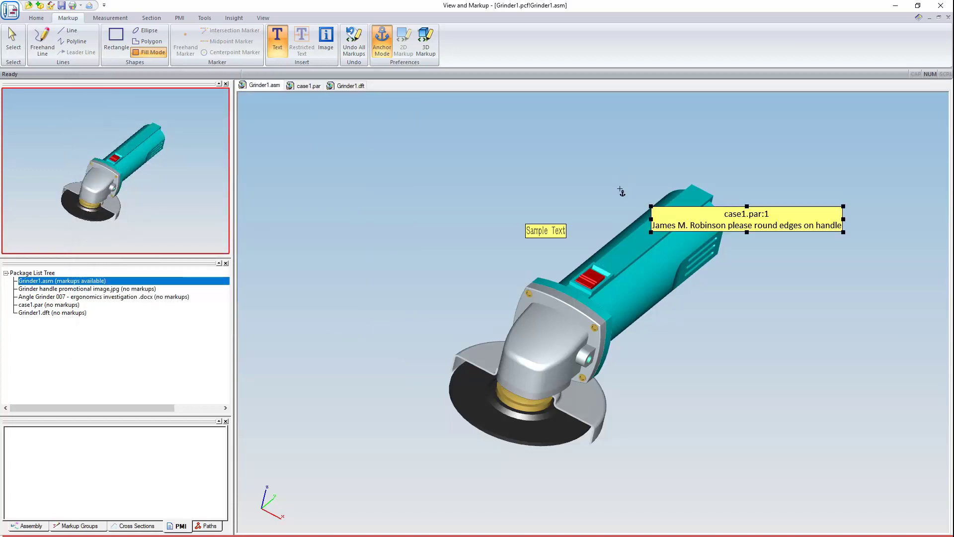
Drag the case1.par:1 callout up-left with a leader, then delete the Sample Text markup
drag(741, 221, 583, 149)
middle_drag(595, 193, 533, 177)
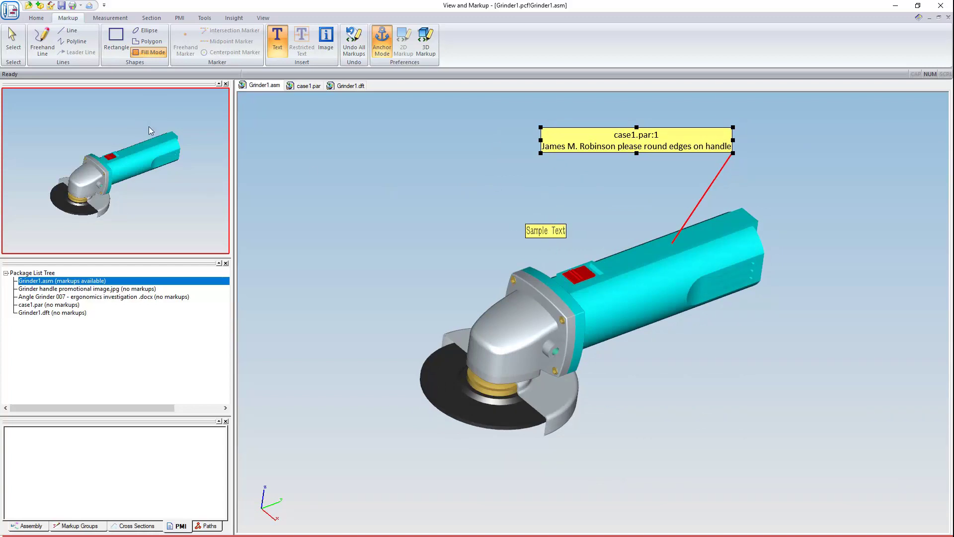
click(14, 46)
right_click(563, 233)
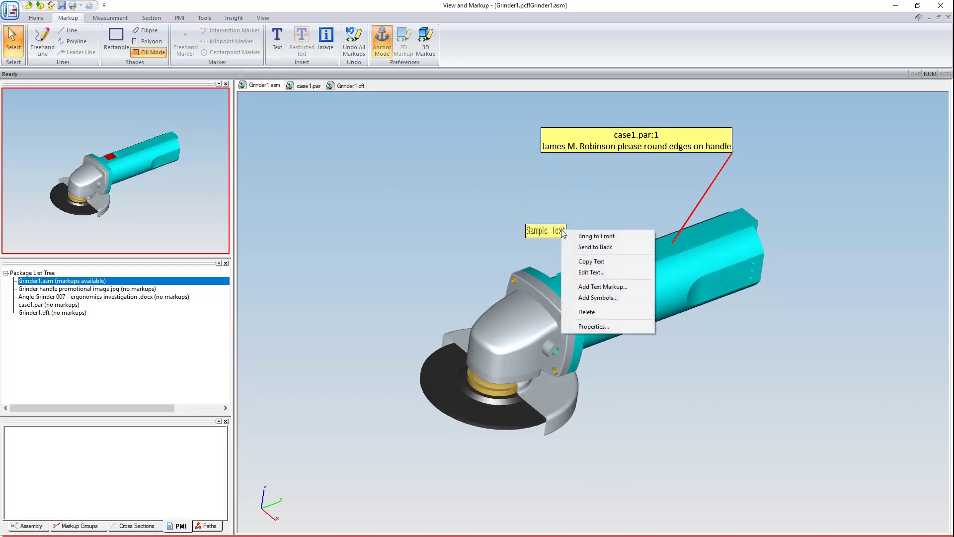
click(589, 313)
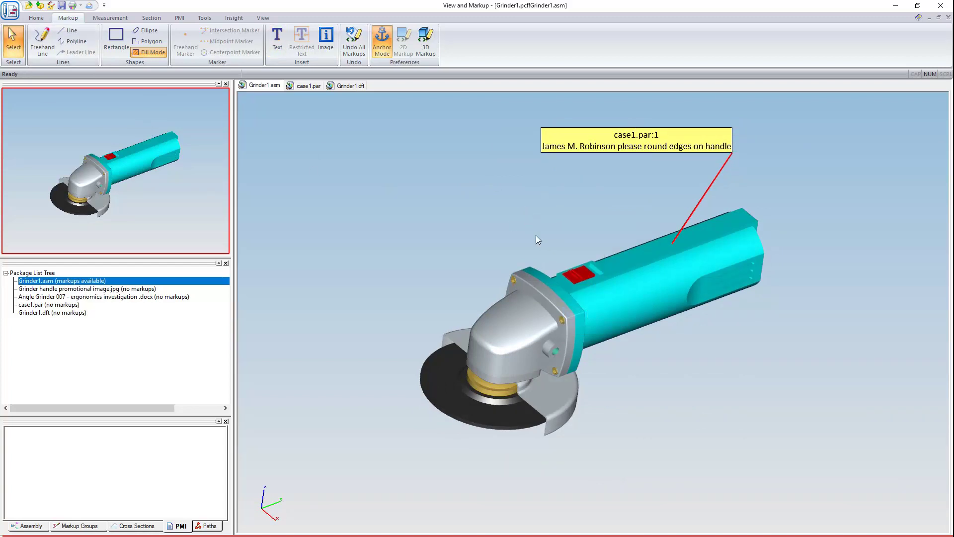
On the Grinder1.dft sheet, draw a yellow-filled rectangle markup covering the grinder handle
click(349, 88)
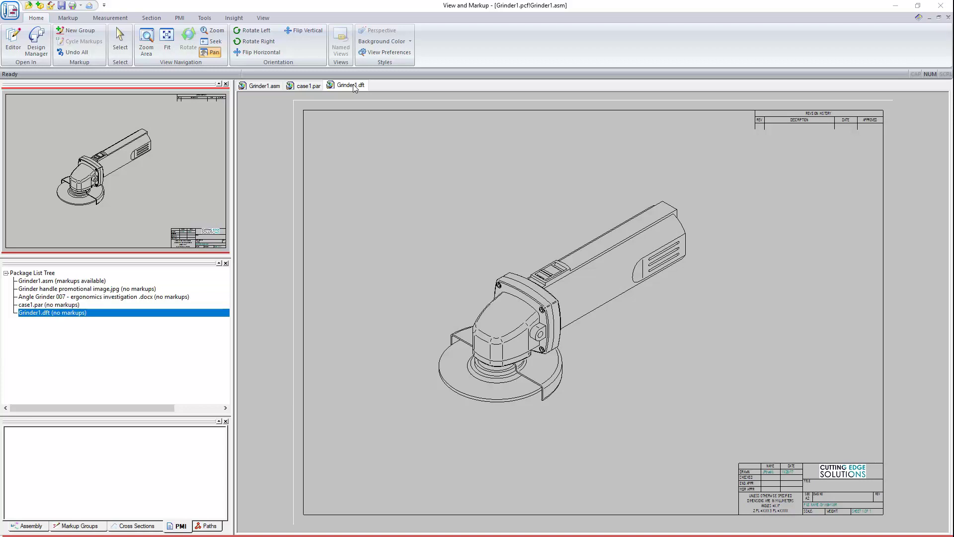
click(69, 19)
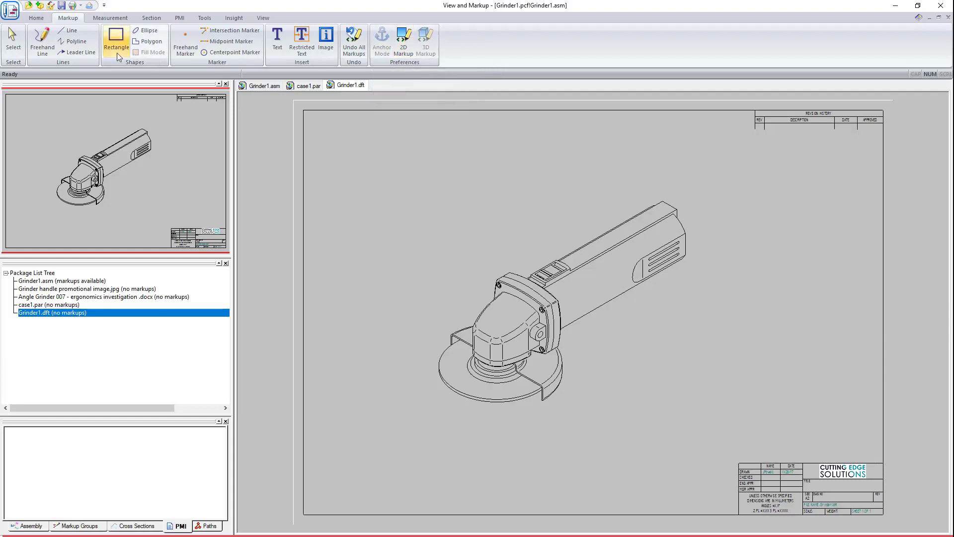
click(112, 40)
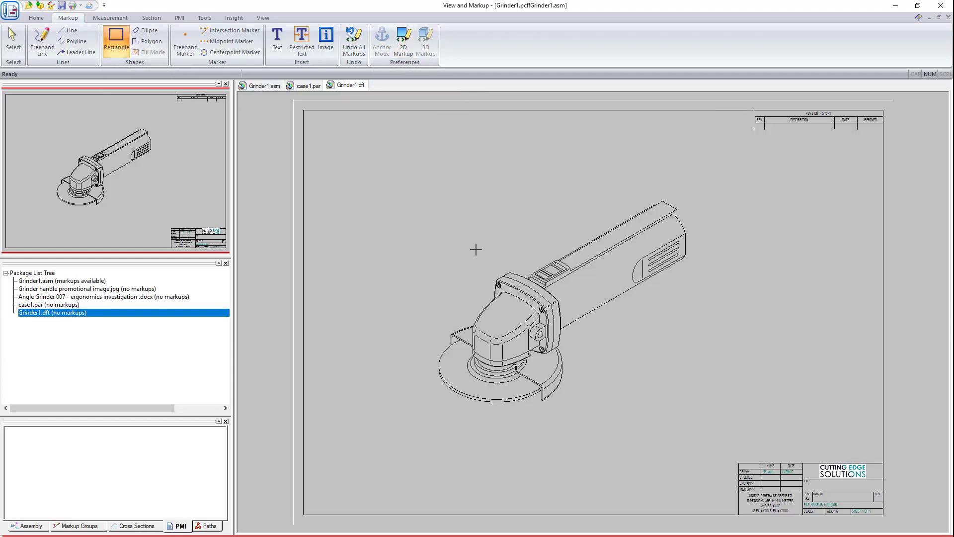
mouse_move(539, 168)
mouse_down()
mouse_move(688, 259)
mouse_move(730, 322)
mouse_up()
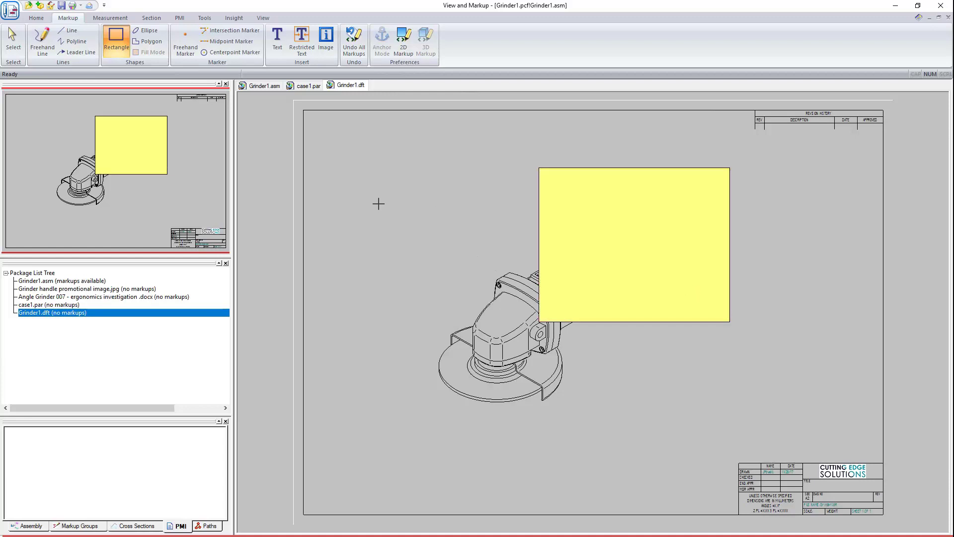
Change the rectangle markup's fill style to No Fill in its properties
right_click(598, 187)
key(Escape)
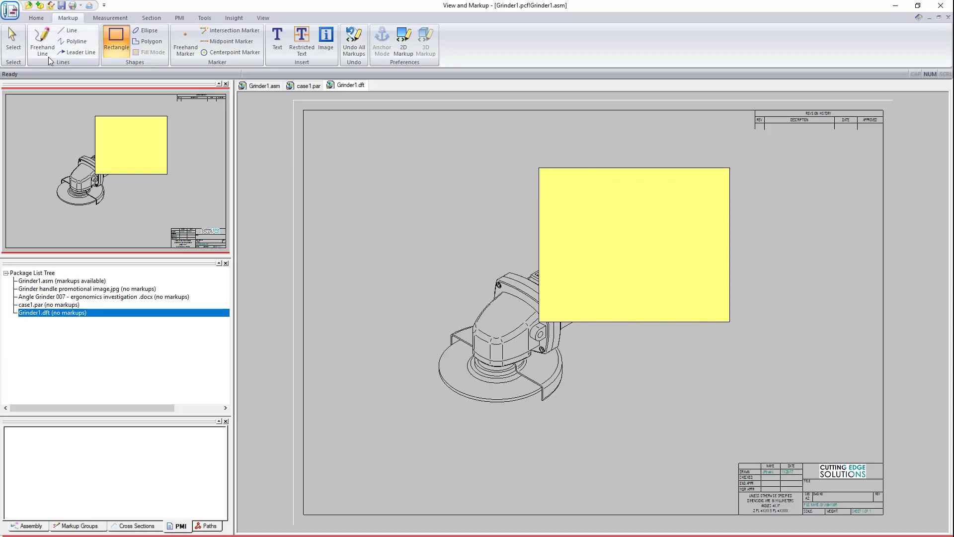
click(13, 40)
right_click(593, 190)
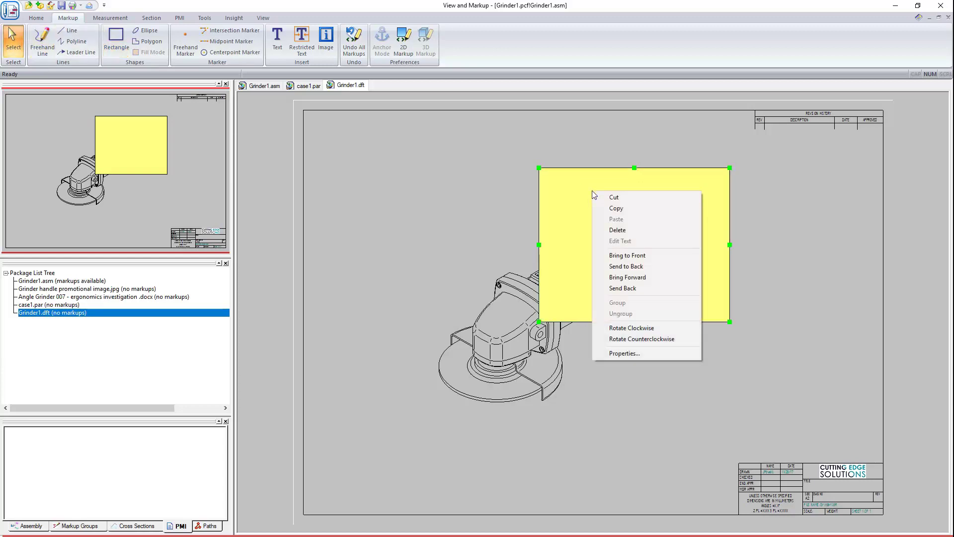
click(632, 354)
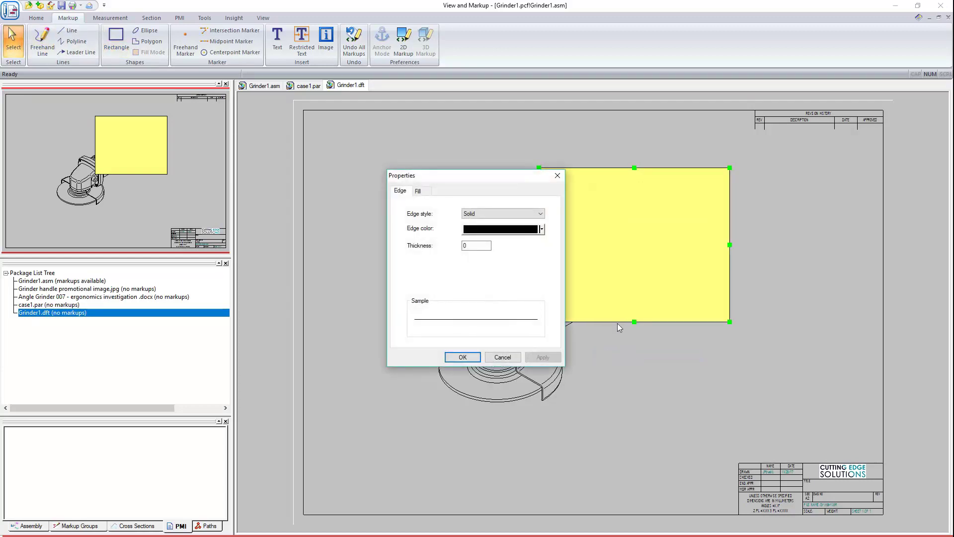
click(429, 191)
click(513, 212)
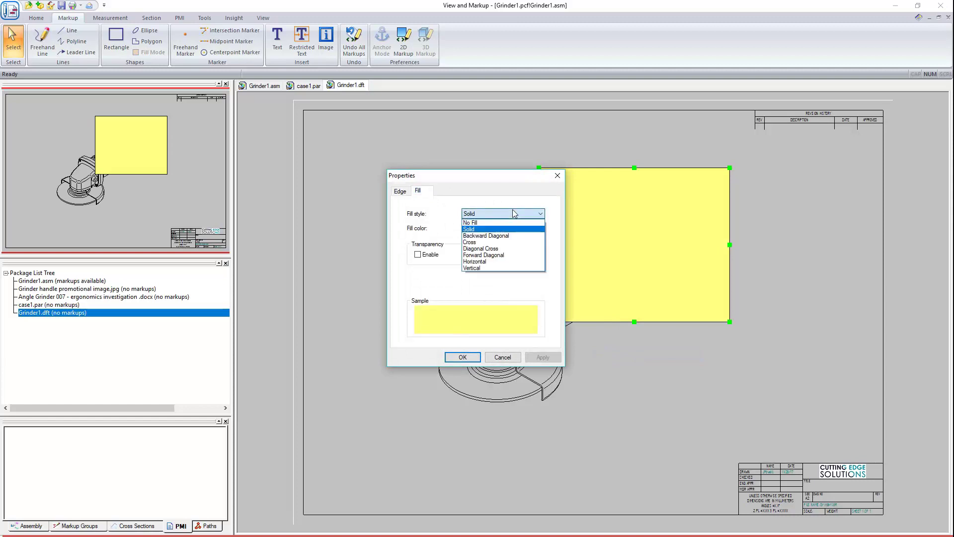
click(497, 222)
click(471, 360)
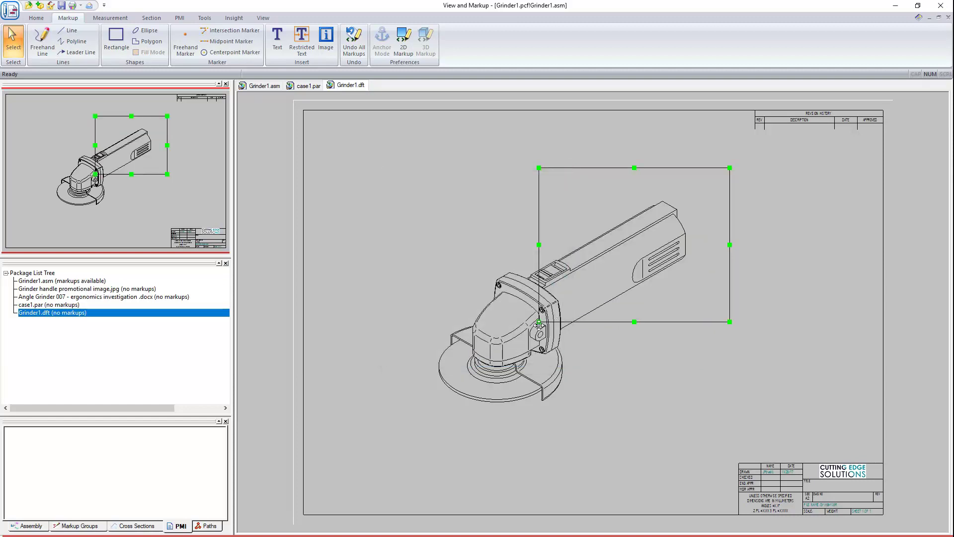
Shrink and shift the rectangle so it frames just the rear of the handle
drag(539, 323, 576, 293)
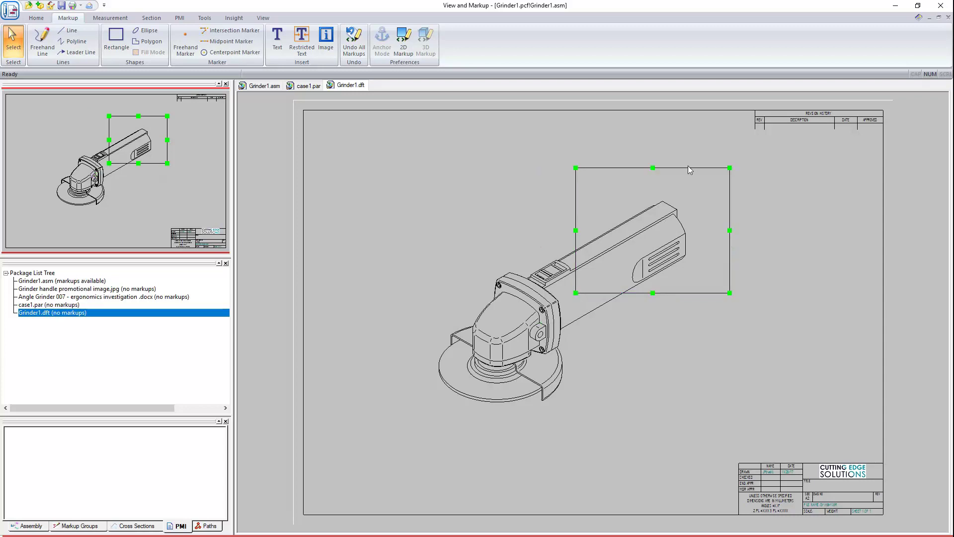
drag(686, 168, 671, 182)
click(527, 204)
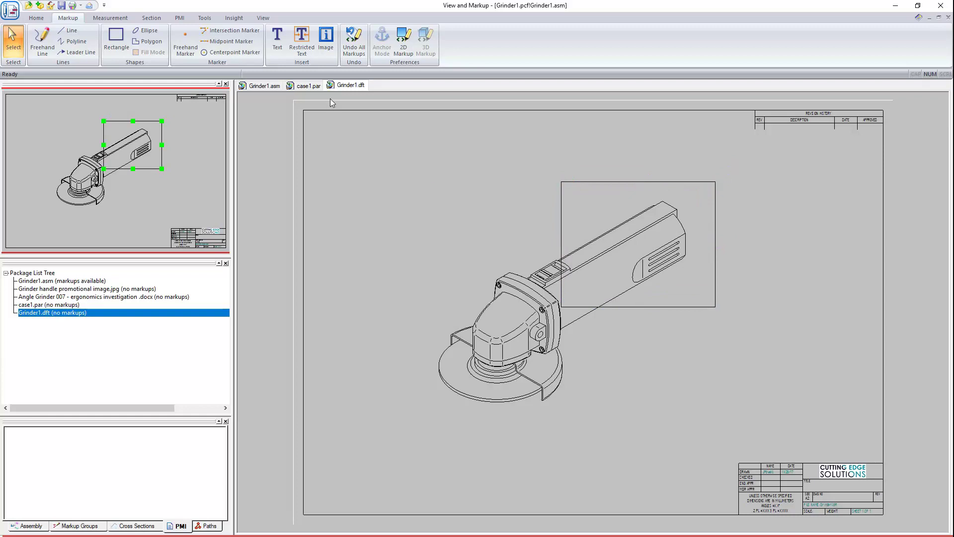
Add a 'More text' note above the rectangle and move it higher up
click(277, 38)
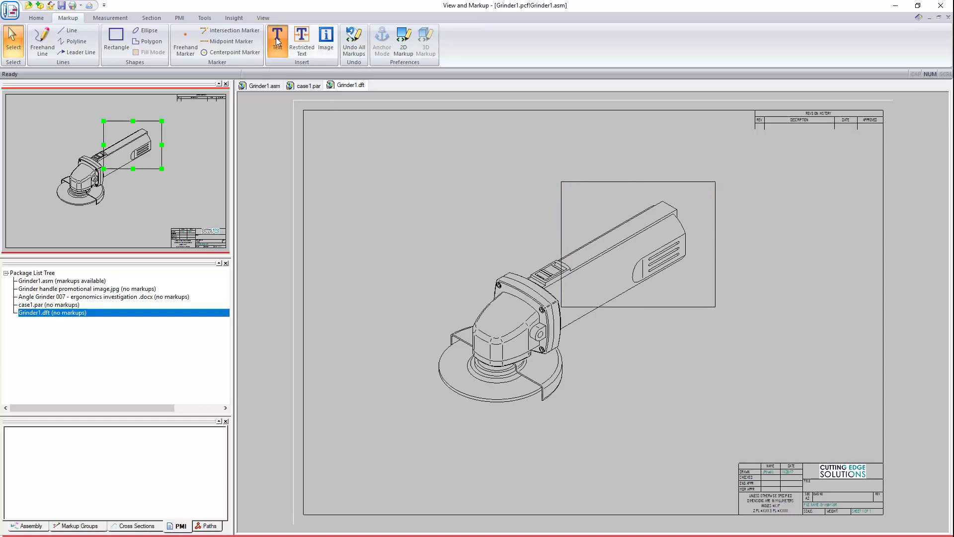
click(603, 169)
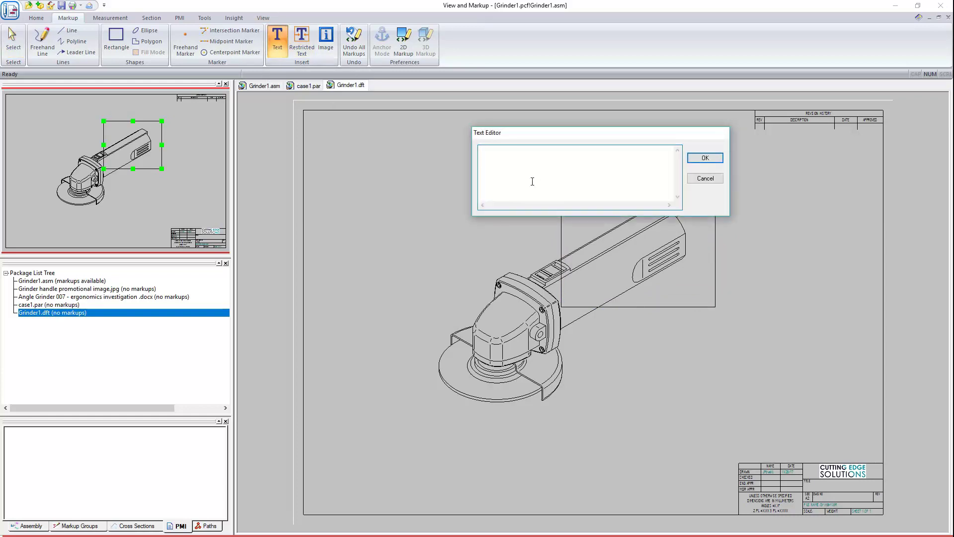
text(More text)
click(711, 158)
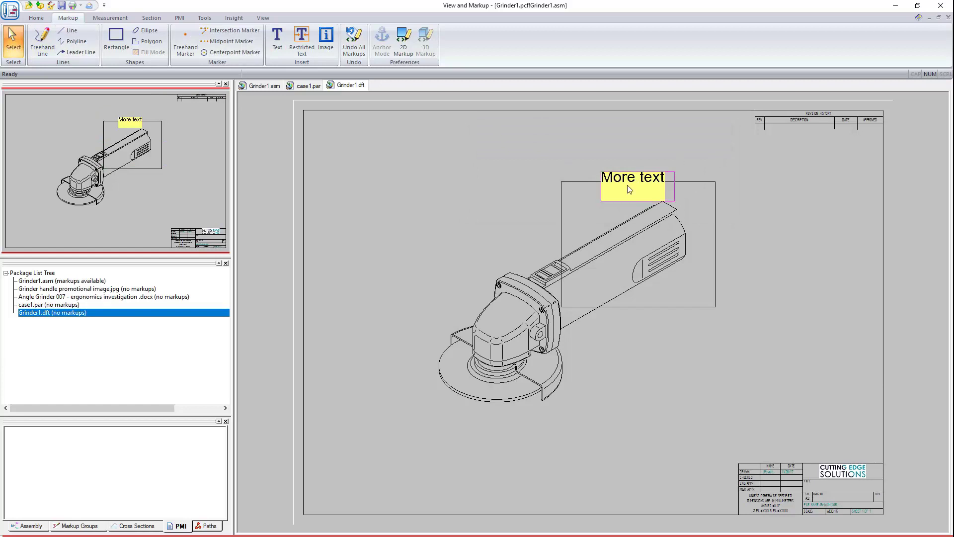
drag(628, 185, 632, 156)
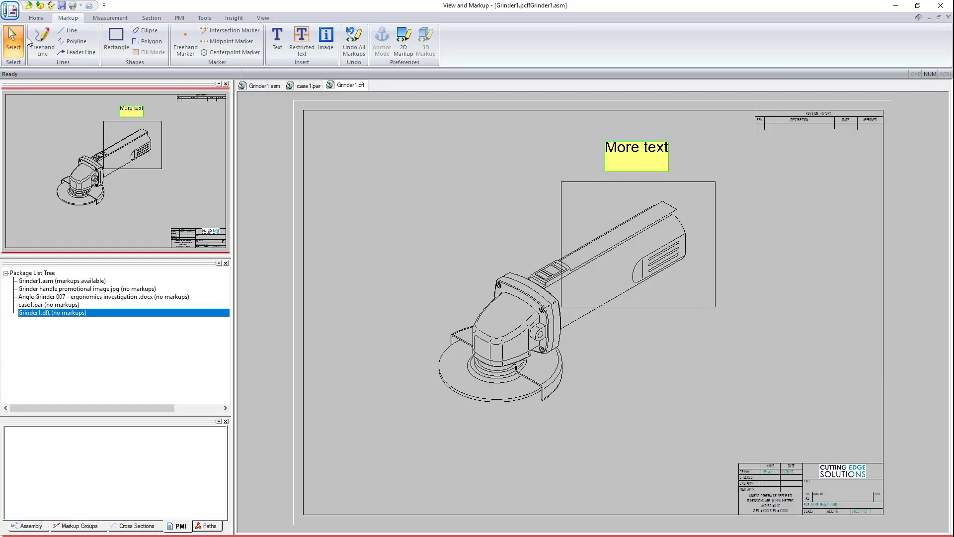
click(42, 42)
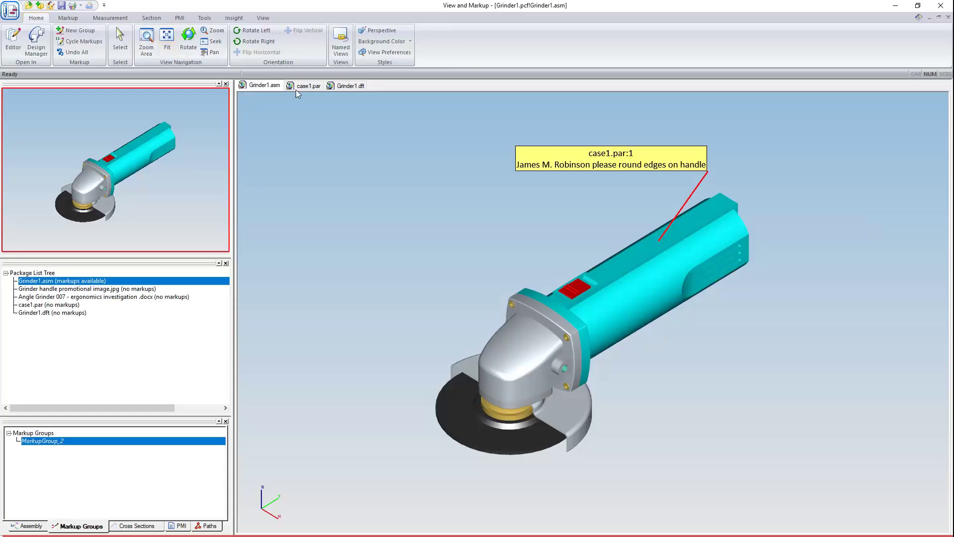
Switch to Grinder1.dft and zoom in on the front view showing the 60 dimension
click(350, 86)
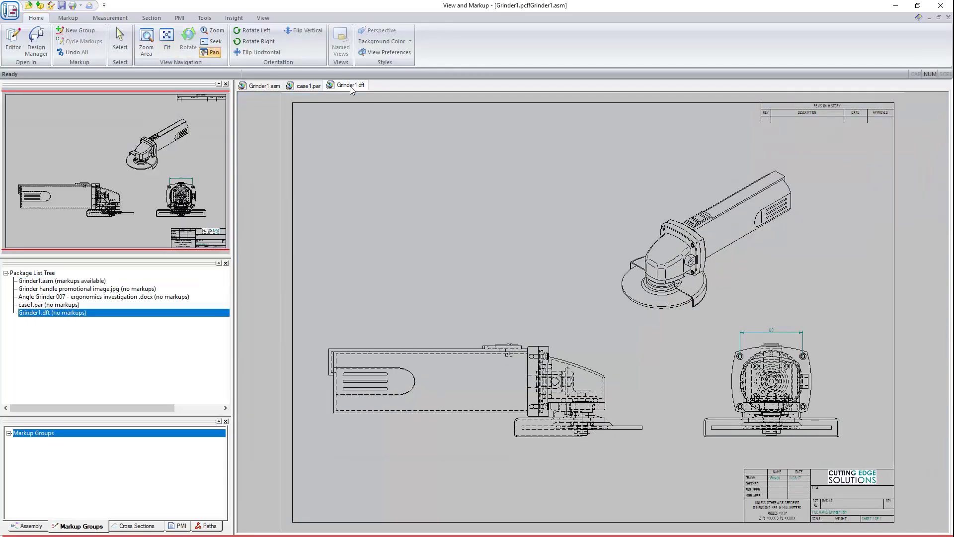
mouse_move(792, 392)
mouse_down()
mouse_move(656, 350)
mouse_move(558, 297)
mouse_up()
scroll(558, 298, up, 3)
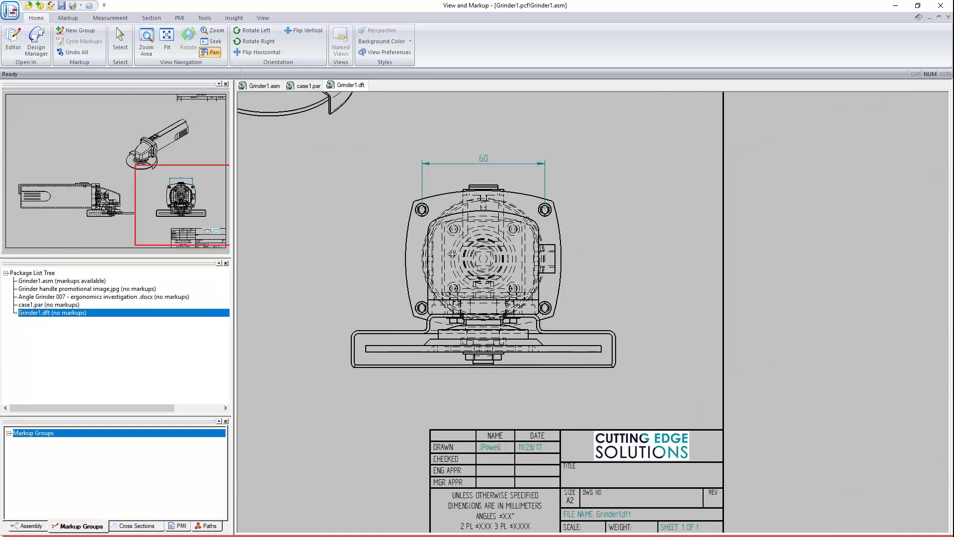
drag(453, 258, 516, 280)
scroll(515, 280, up, 1)
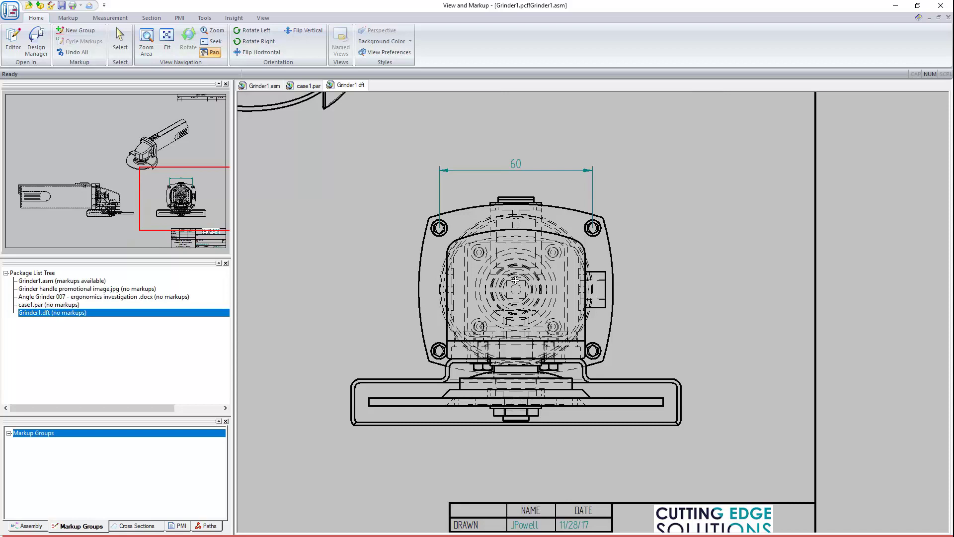
click(101, 19)
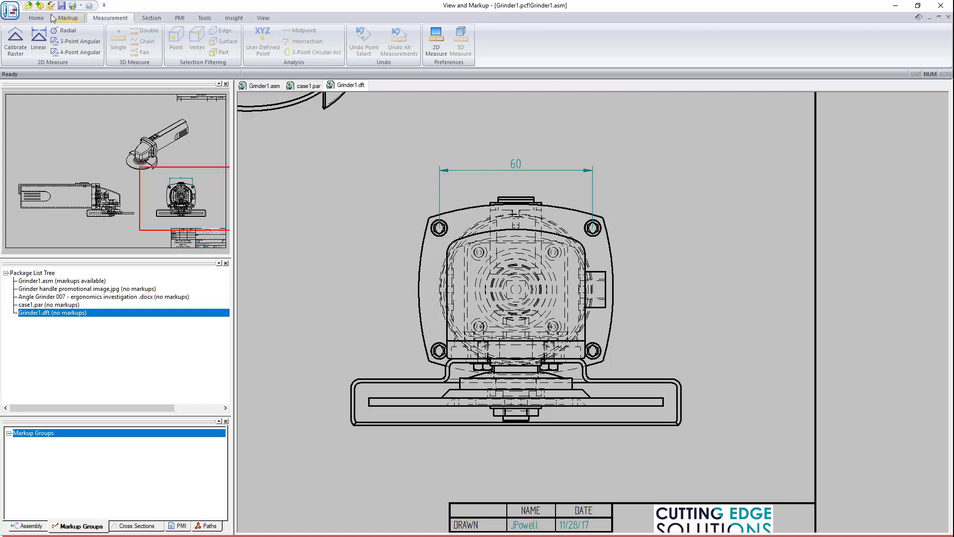
Calibrate the raster by picking the two top mounting holes and entering 60 mm
click(19, 38)
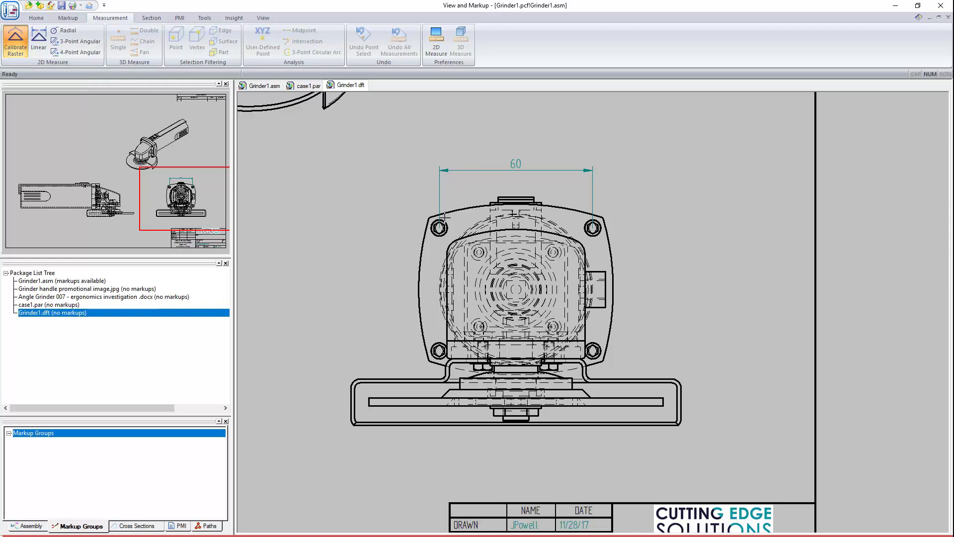
click(441, 226)
click(592, 226)
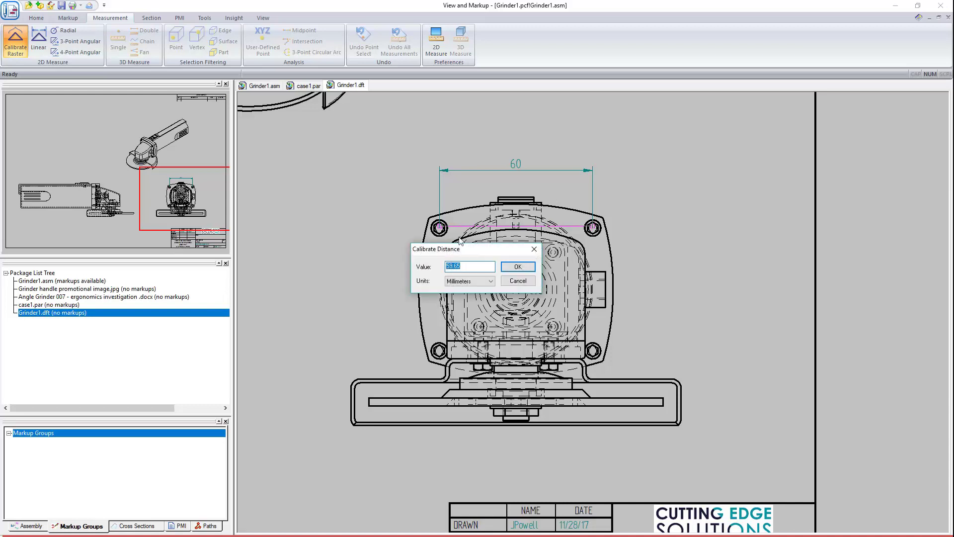
text(60)
key(Return)
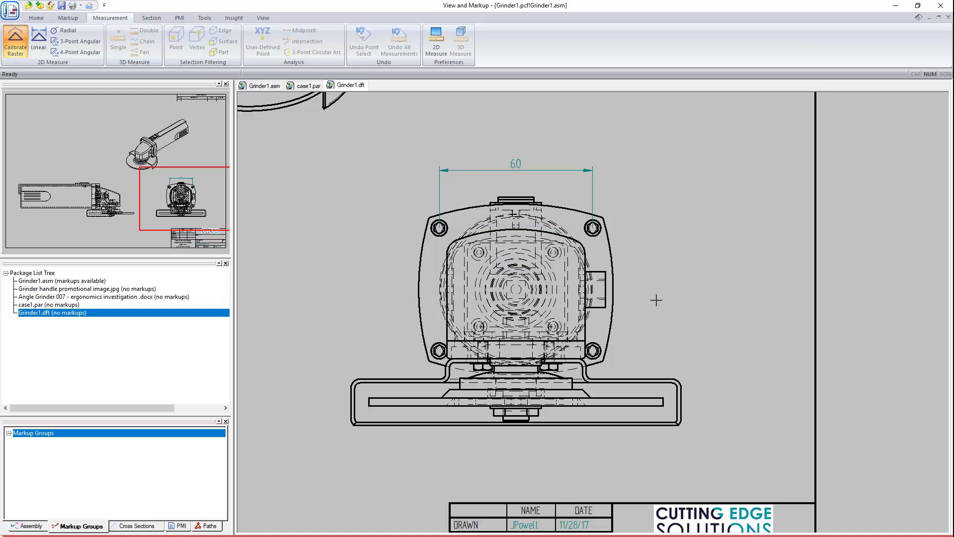
scroll(656, 300, down, 5)
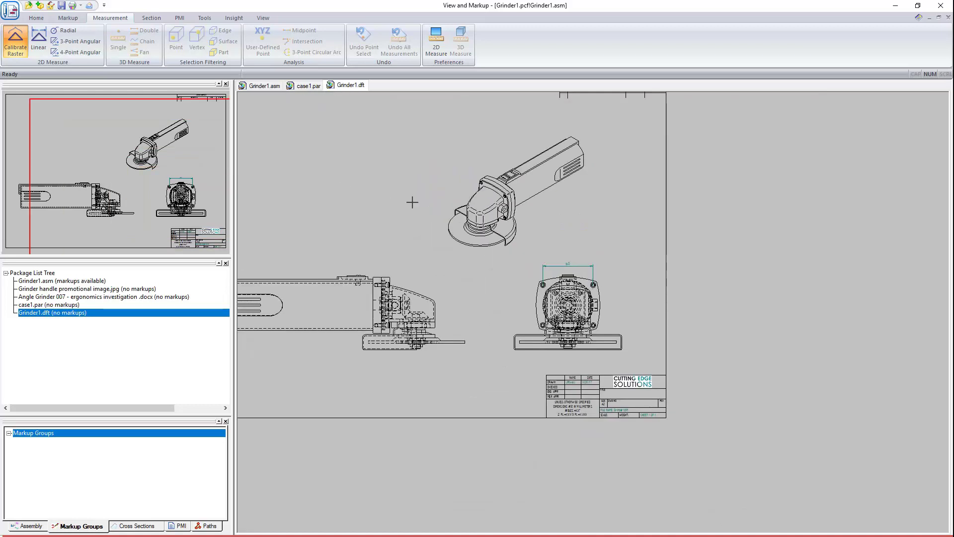
Fit the sheet and add a 149.35mm linear measurement along the side view's top edge
click(36, 18)
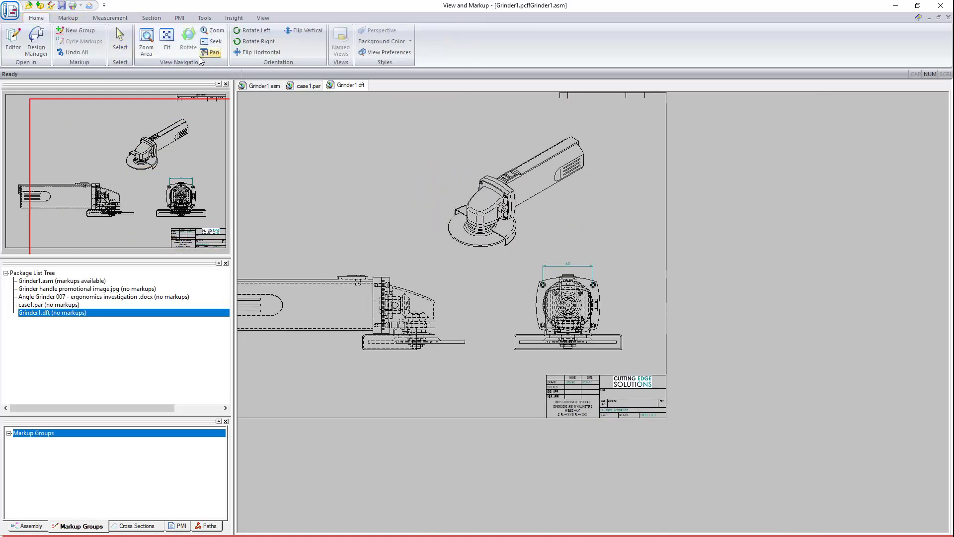
click(162, 34)
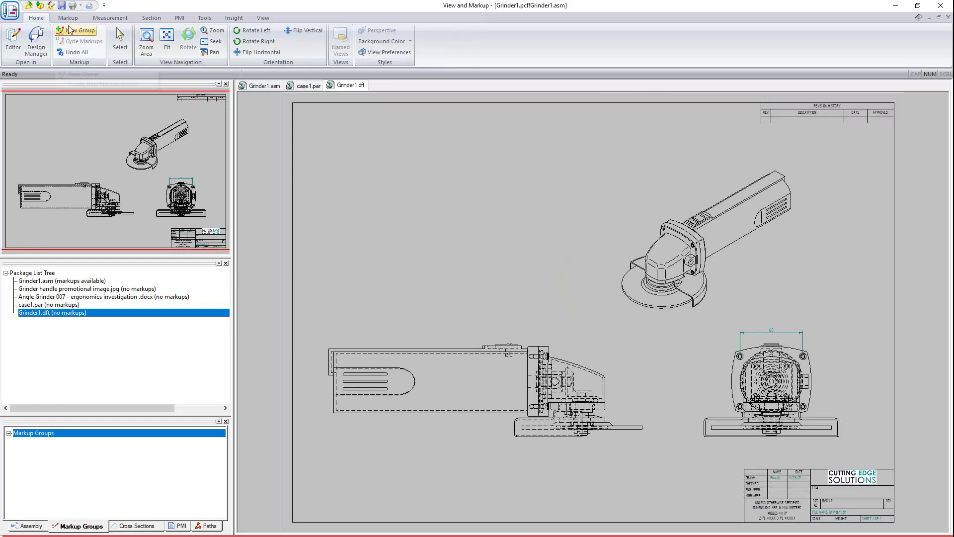
click(110, 17)
click(36, 48)
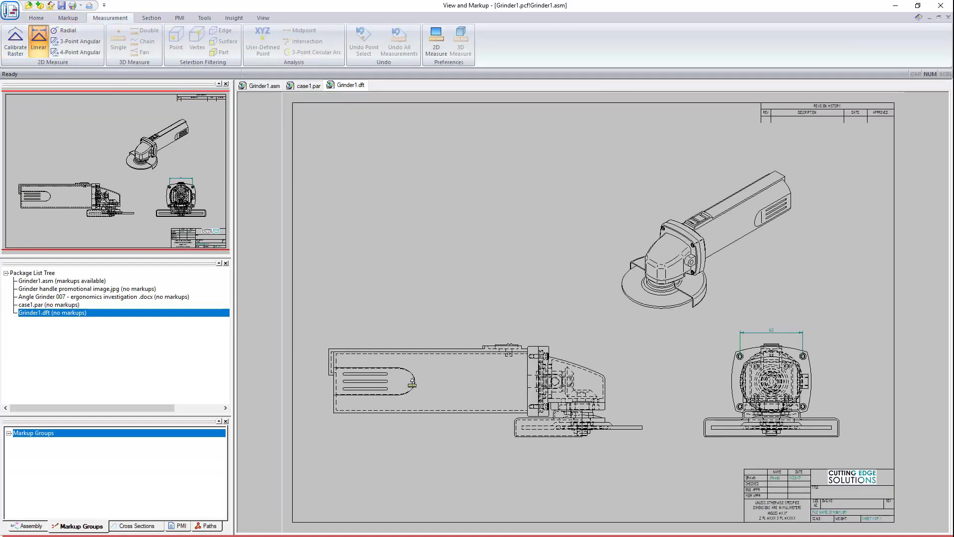
click(328, 350)
click(484, 349)
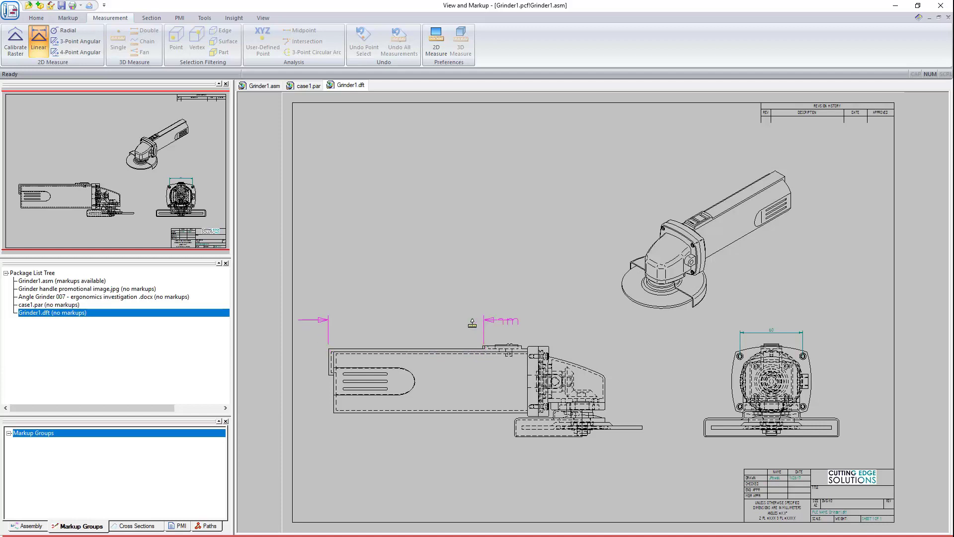
click(410, 298)
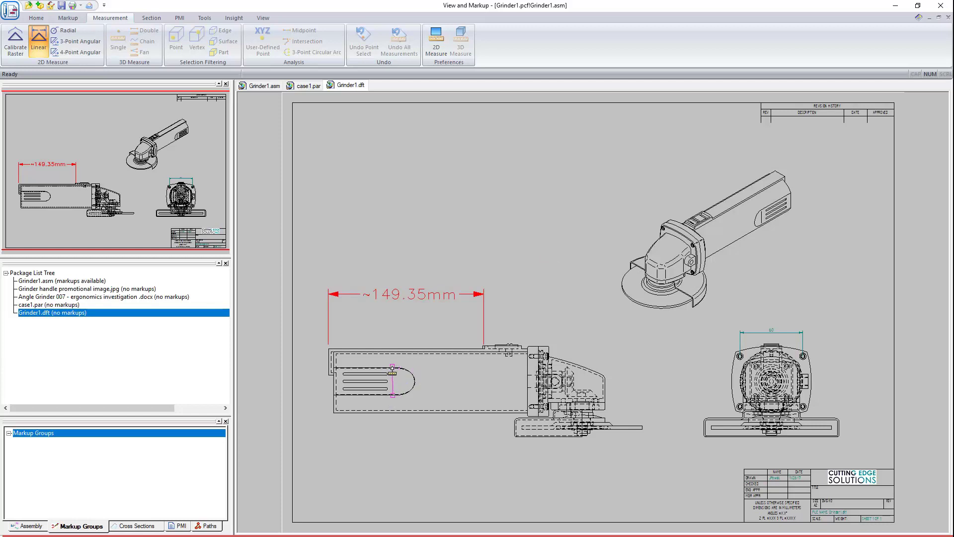
scroll(393, 374, up, 2)
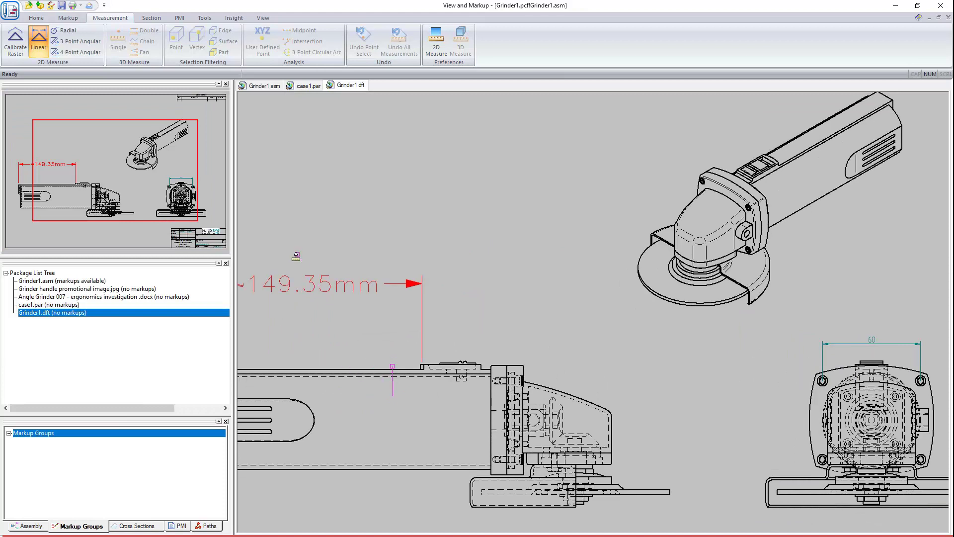
click(37, 18)
click(121, 40)
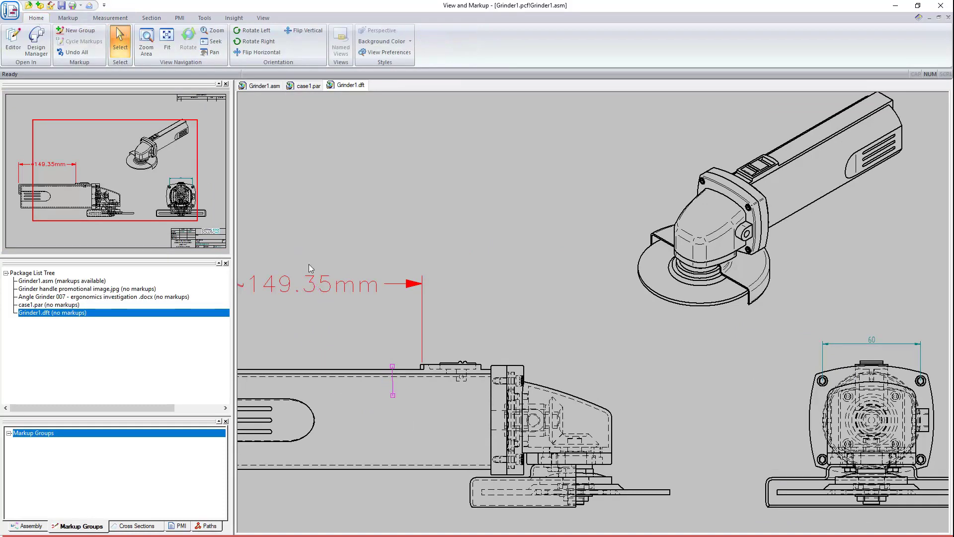
Pan to the handle slot and measure its rounded end's radius as ~12.89mm
click(215, 53)
drag(404, 411, 567, 302)
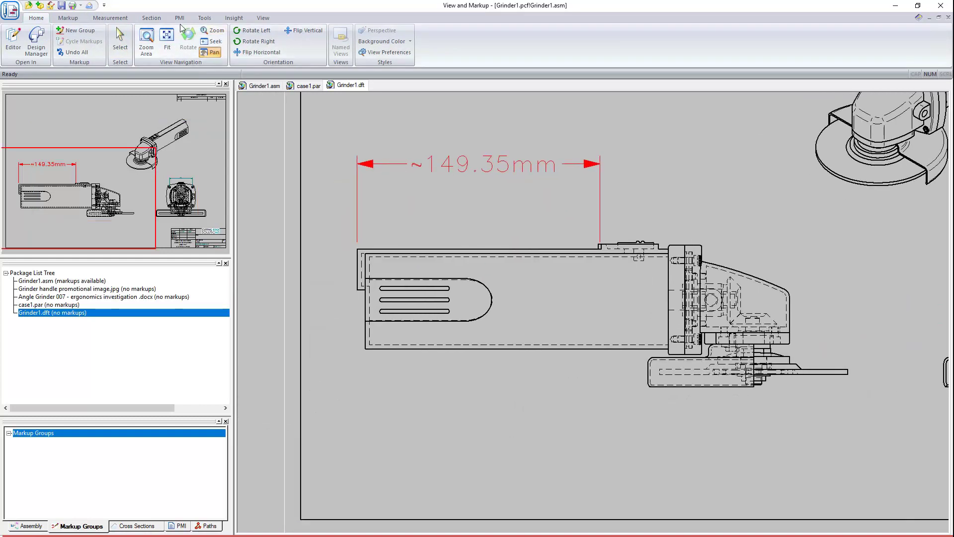
click(110, 18)
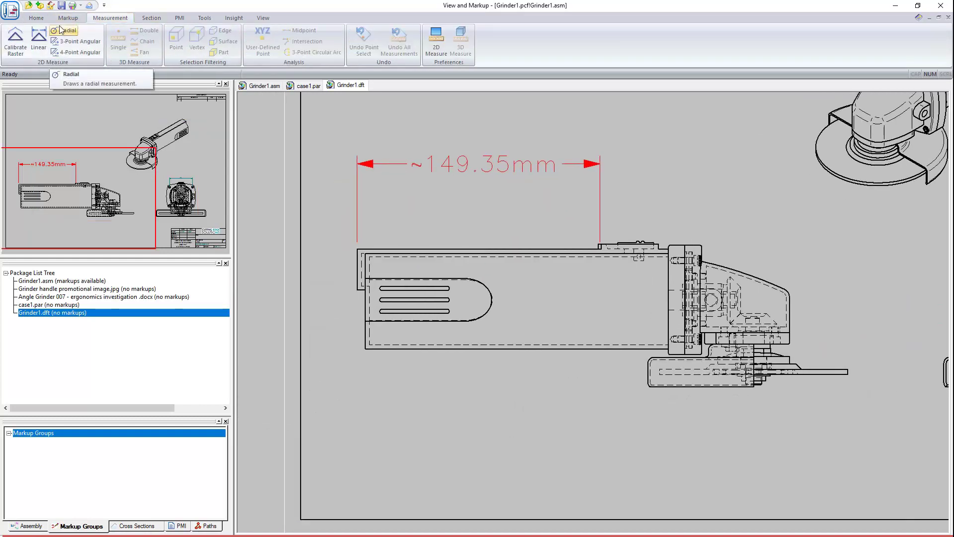
click(61, 30)
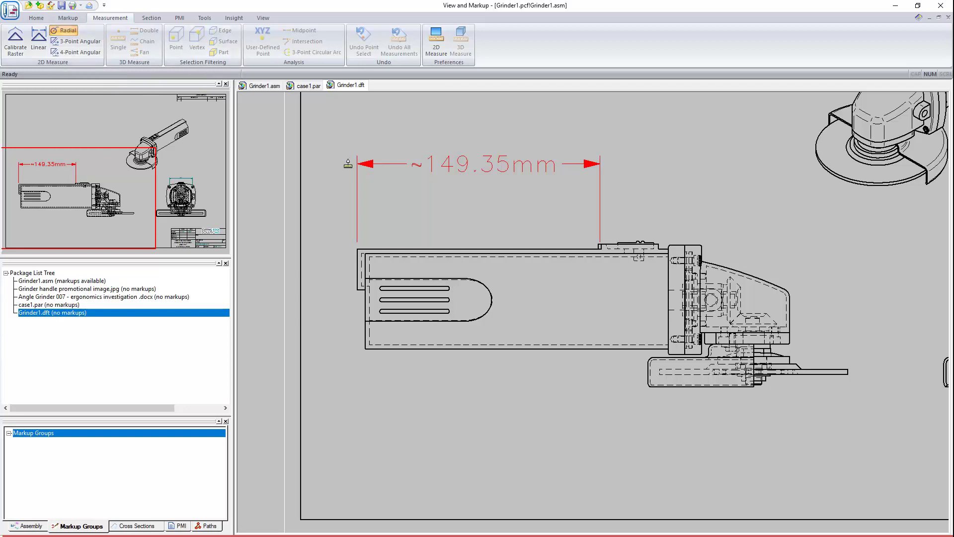
click(466, 279)
click(492, 297)
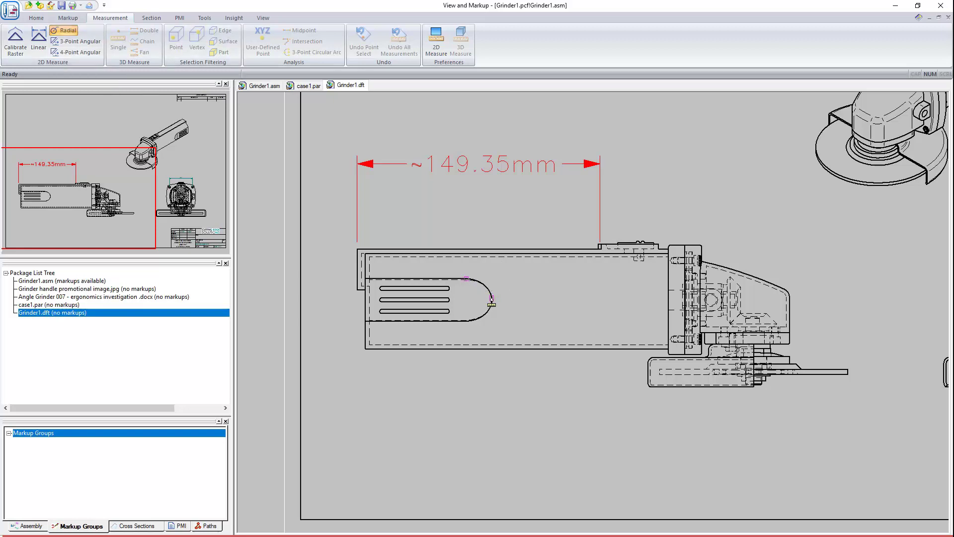
click(475, 321)
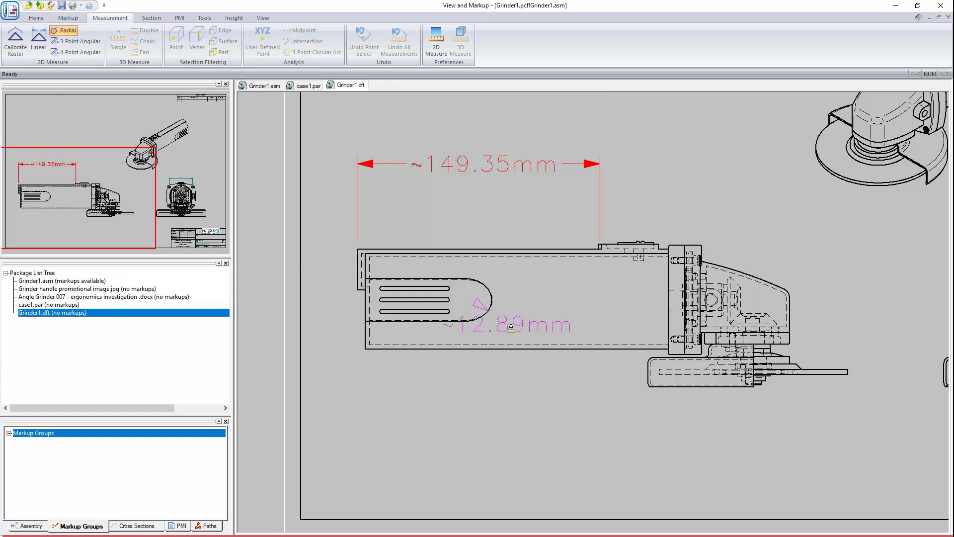
click(555, 320)
Move the 12.89mm radius label below the drawing and fit the sheet in view
click(39, 19)
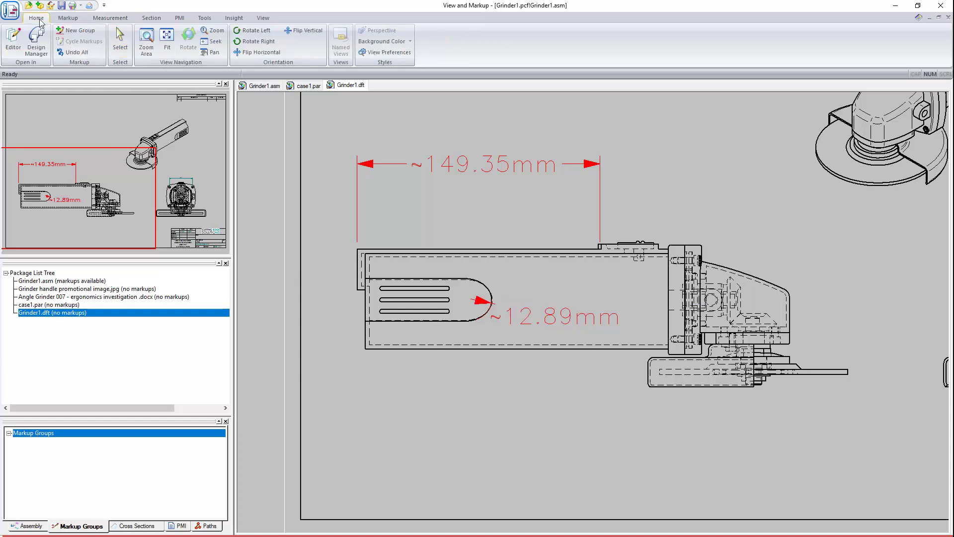
click(120, 41)
drag(560, 326, 559, 403)
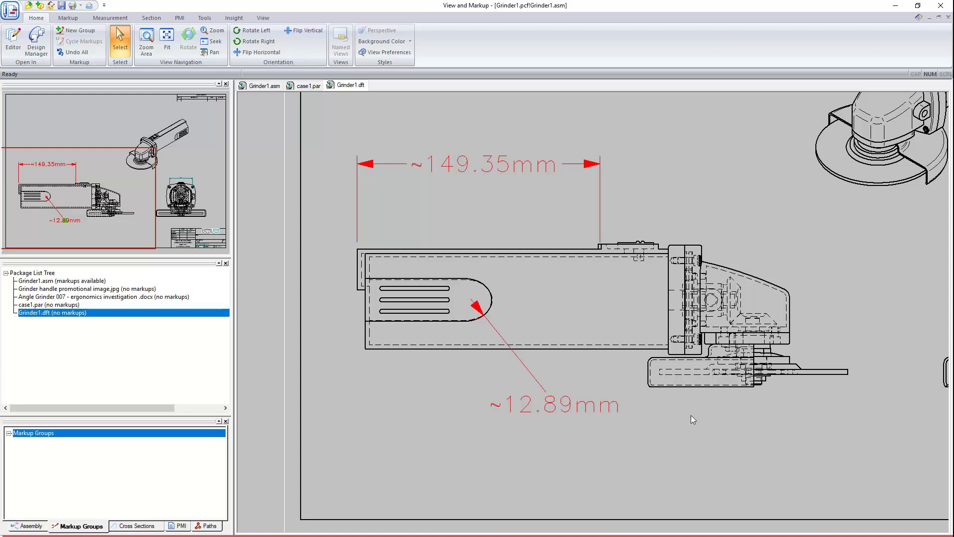
click(167, 41)
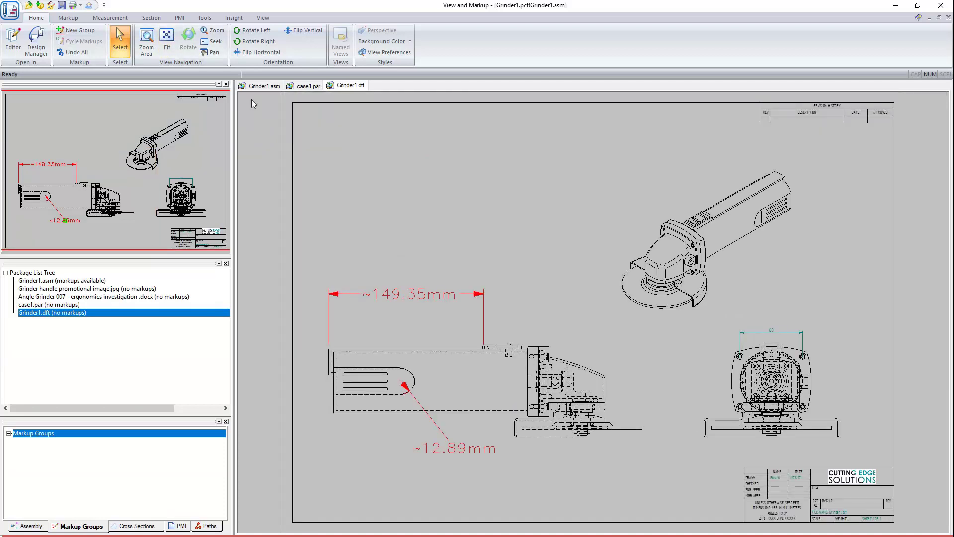
On Grinder1.asm, Single 3D Measure the handle surface: ~30 mm radius, ~185 mm height
click(255, 87)
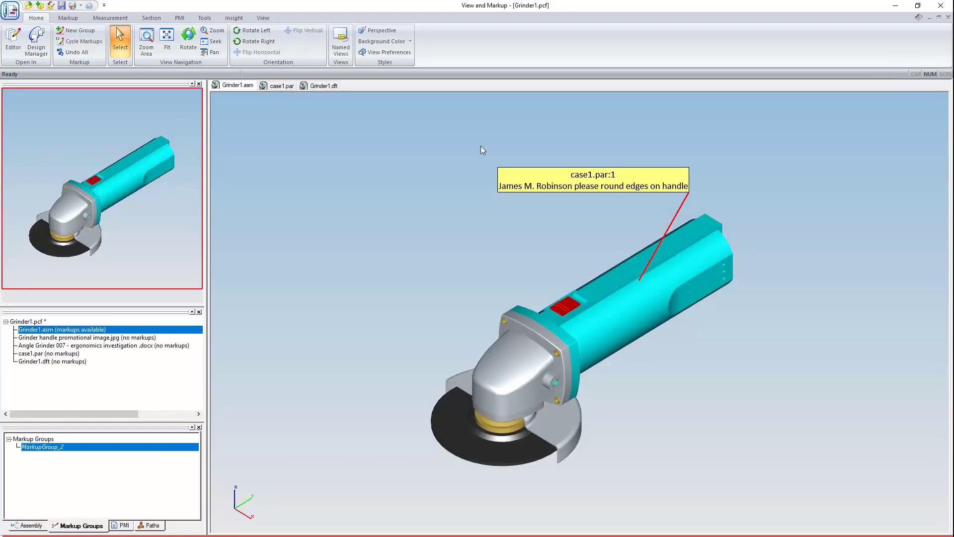
click(114, 18)
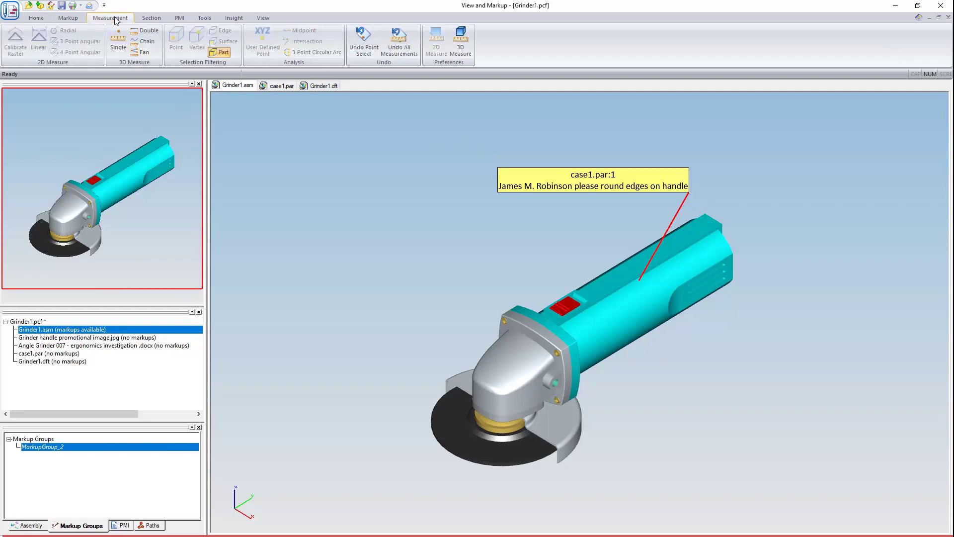
click(119, 44)
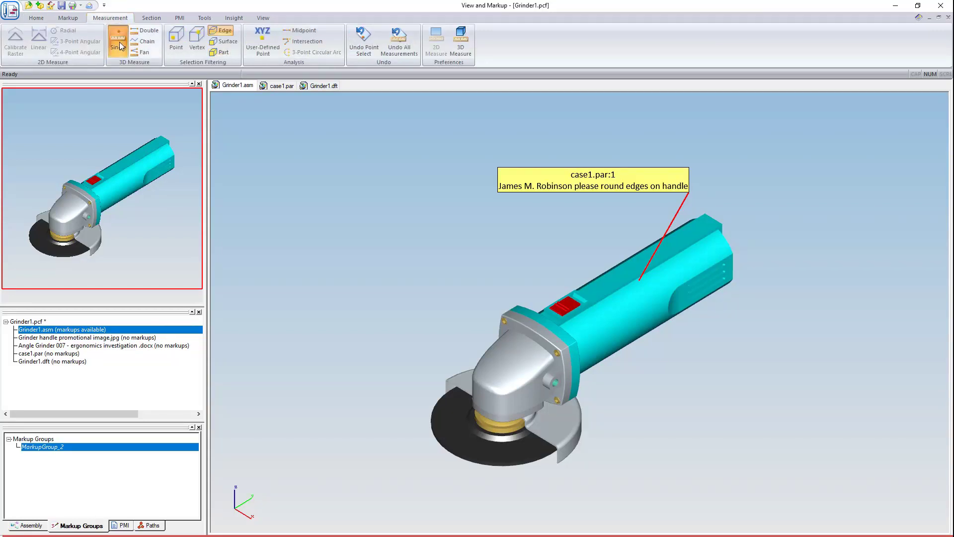
click(227, 43)
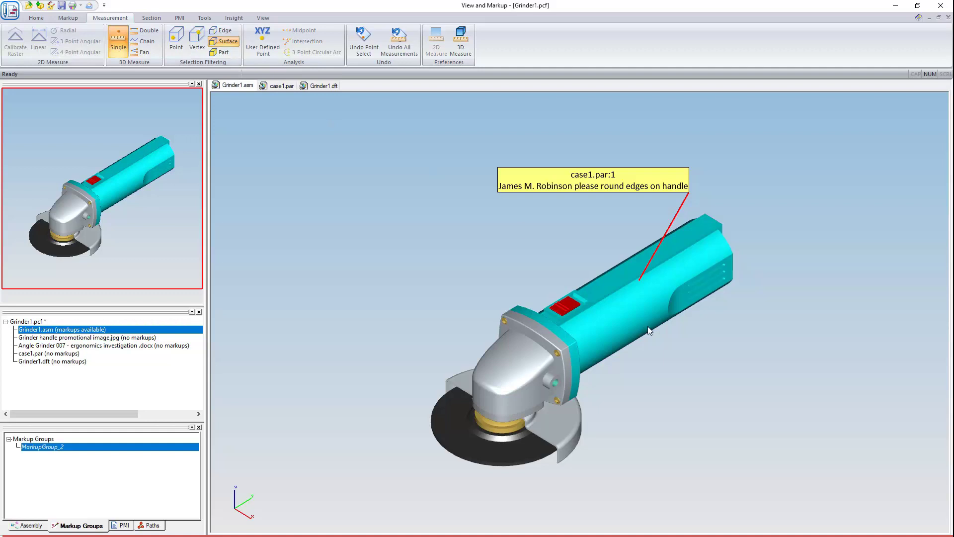
mouse_move(642, 310)
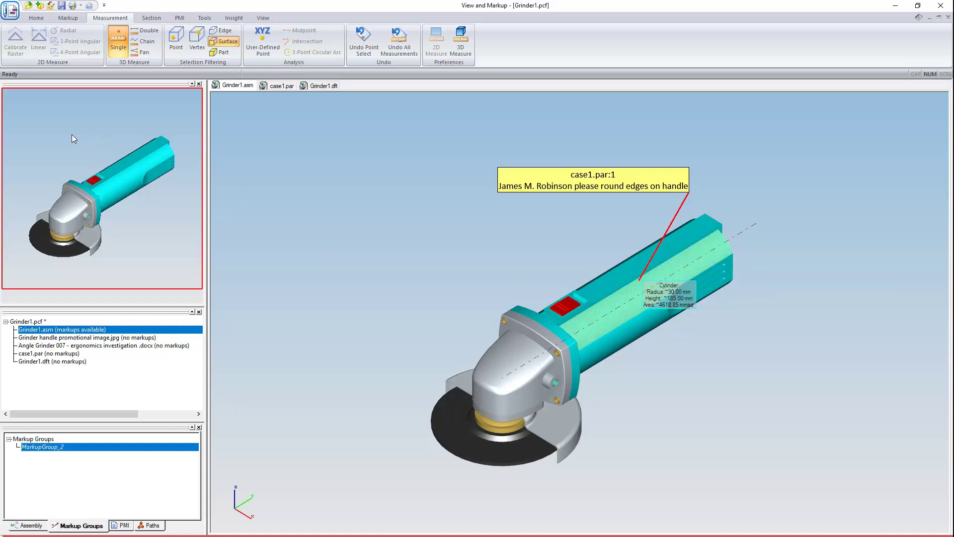
Zoom in on the handle and orbit for a closer view of its cylinder measurement
drag(66, 131, 184, 220)
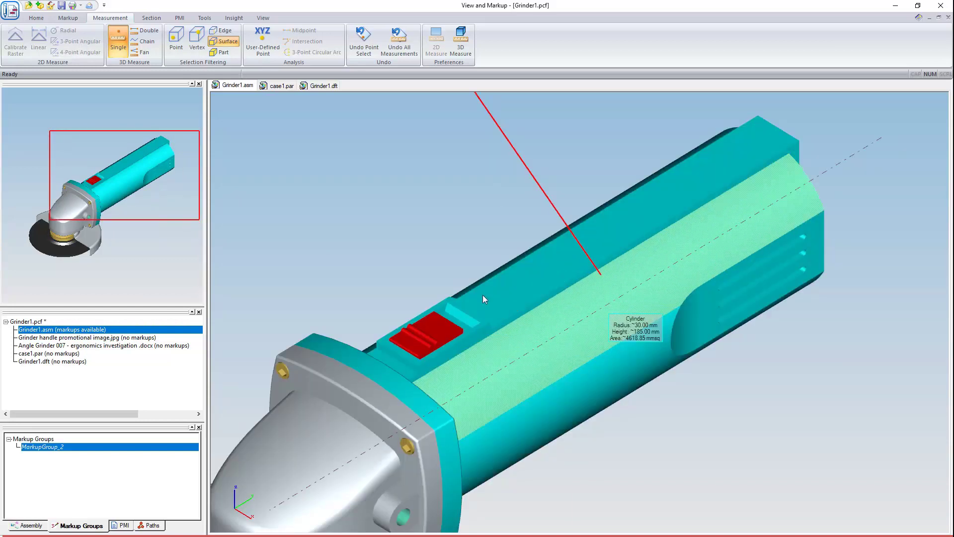
middle_drag(482, 294, 540, 297)
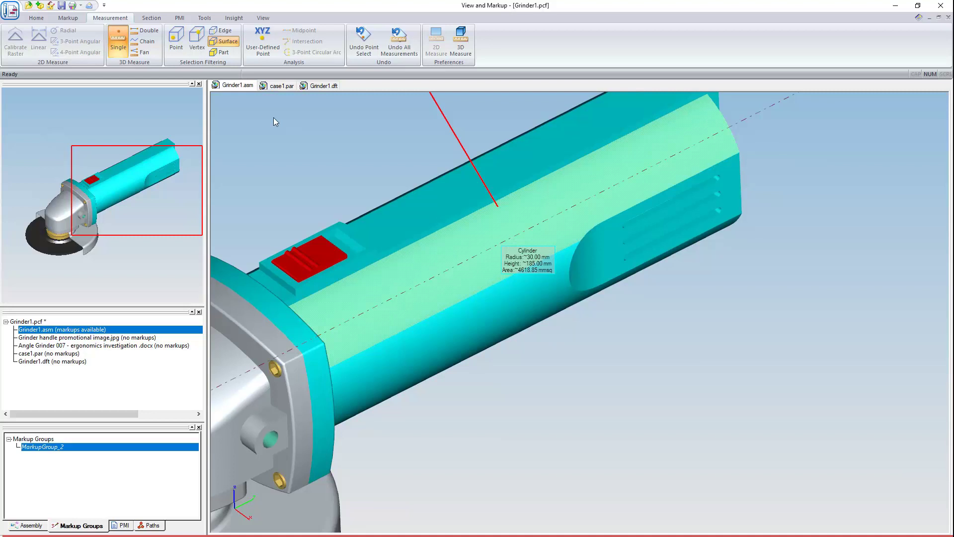
Add a ~77.16 mm point-to-point measurement across the handle vents and open Named Views
click(147, 31)
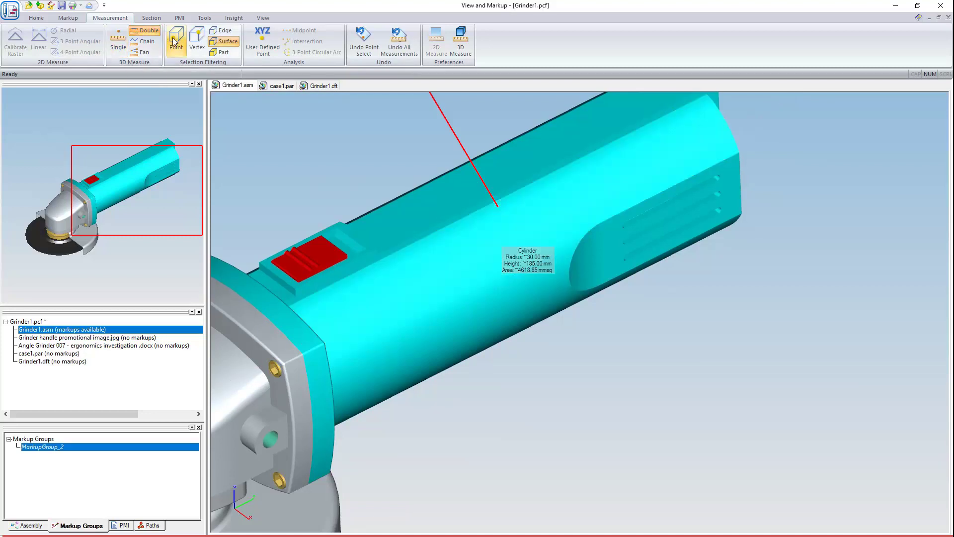
middle_drag(583, 374, 619, 355)
scroll(589, 369, up, 2)
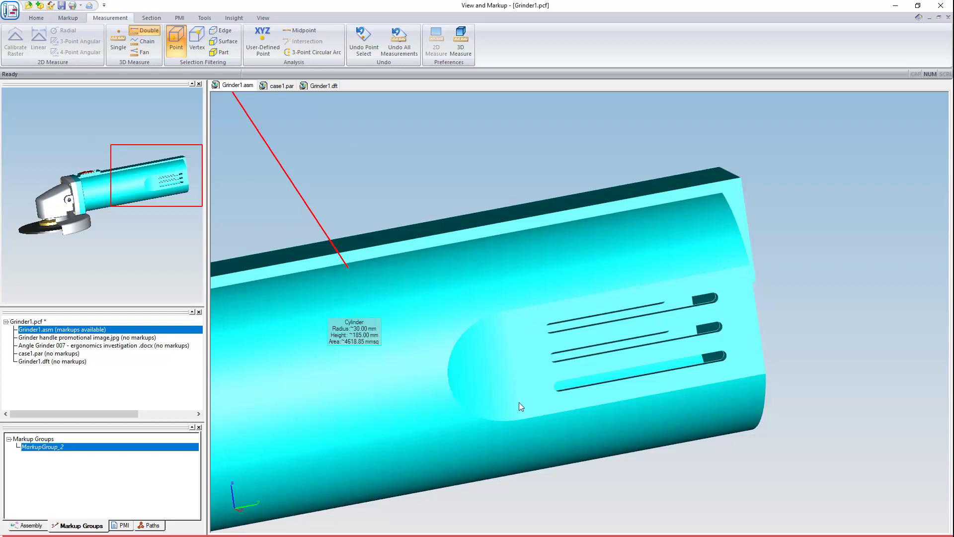
click(760, 330)
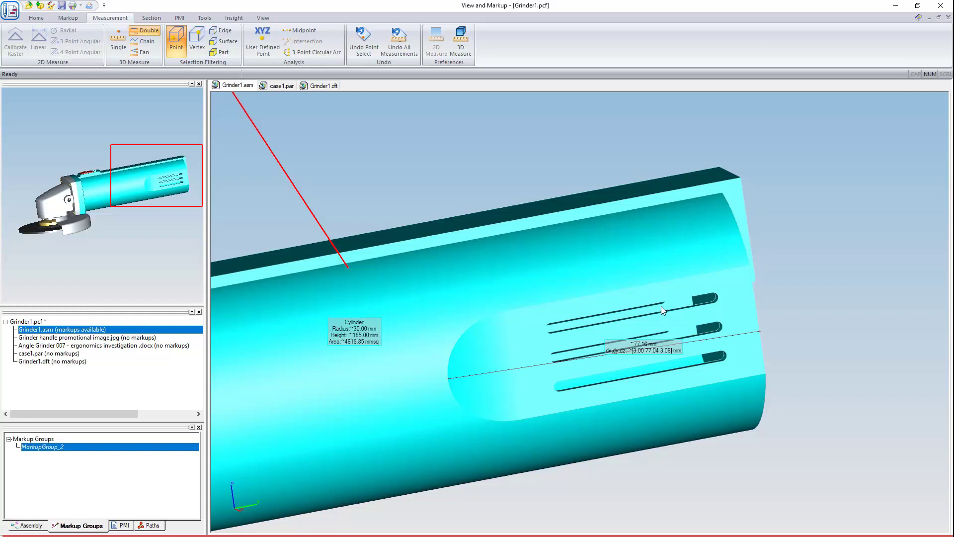
middle_drag(661, 306, 615, 273)
click(35, 18)
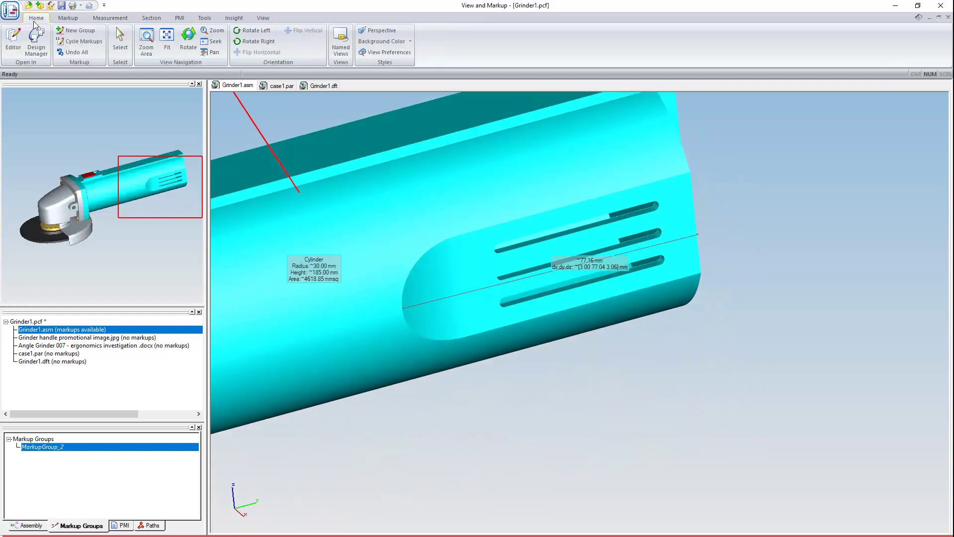
drag(646, 250, 666, 387)
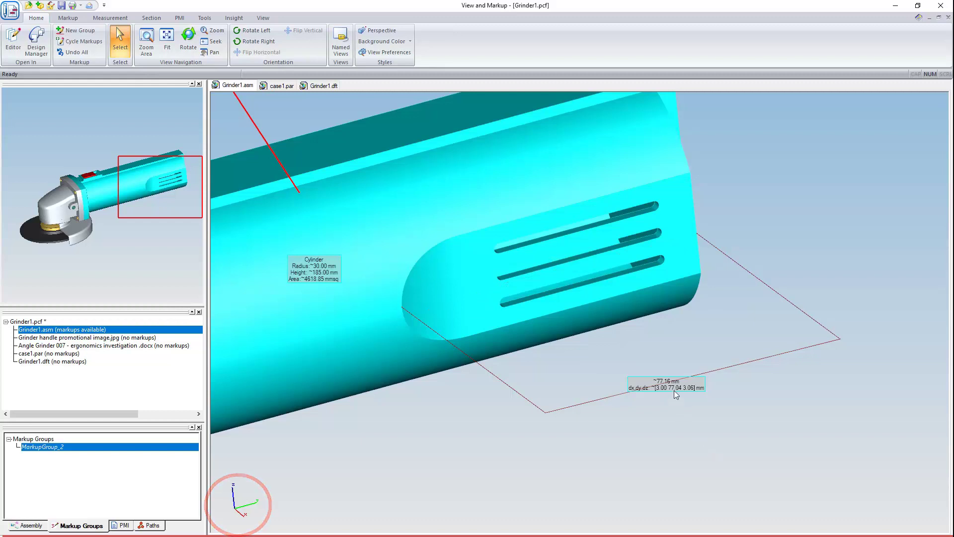
click(346, 36)
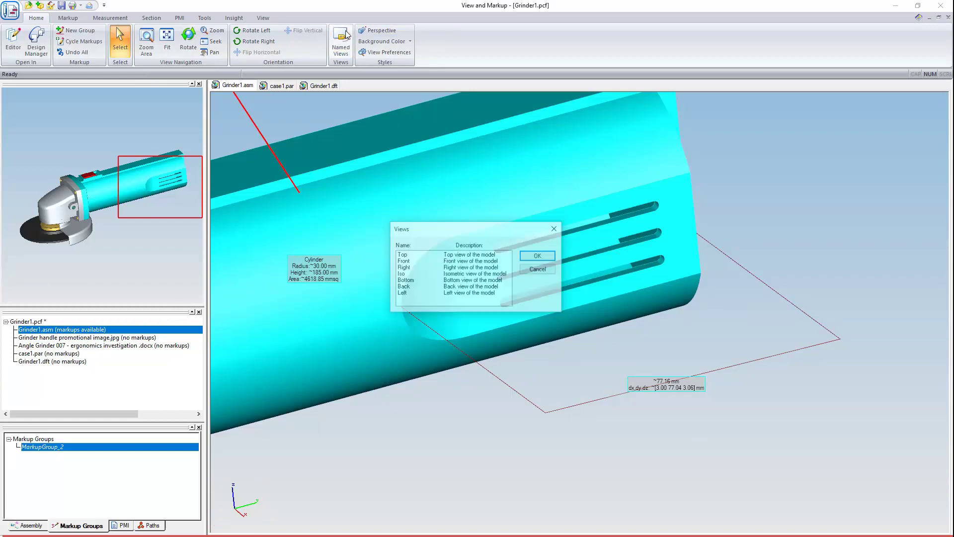
Create a new markup group, comparing saved group views with the isometric named view
double_click(404, 274)
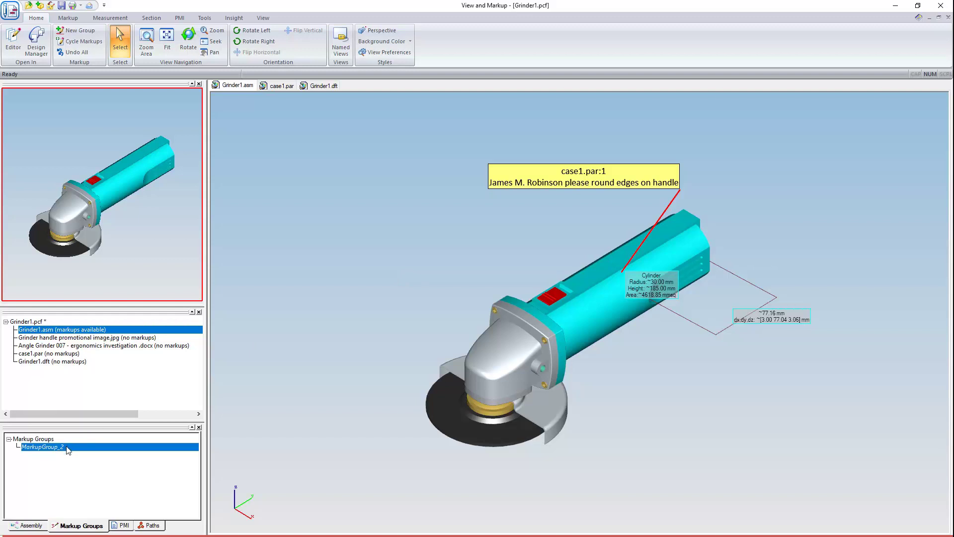
mouse_move(67, 447)
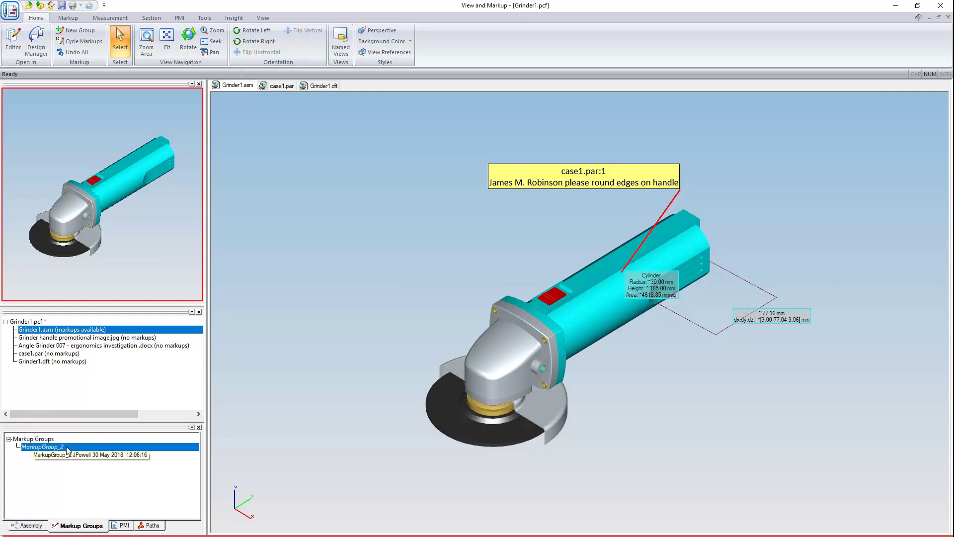
double_click(67, 448)
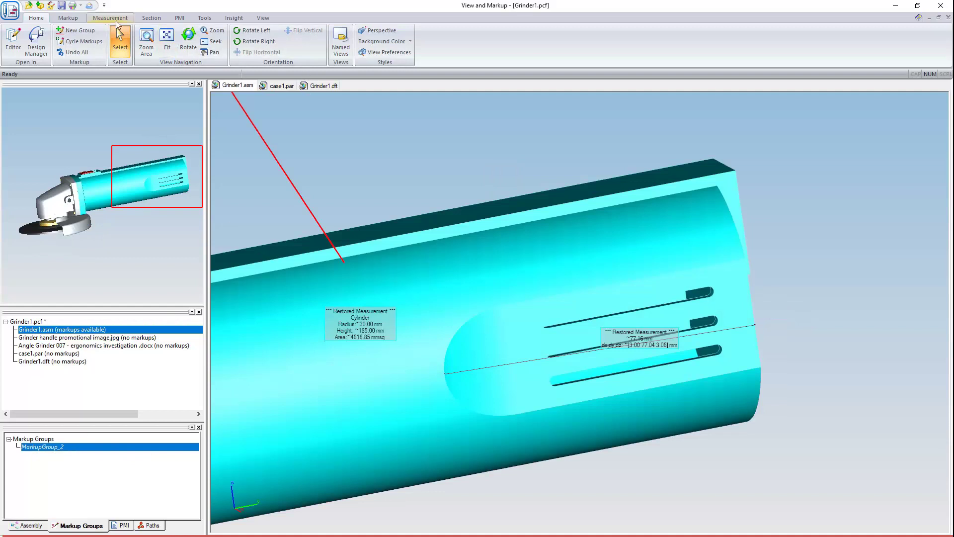
click(79, 30)
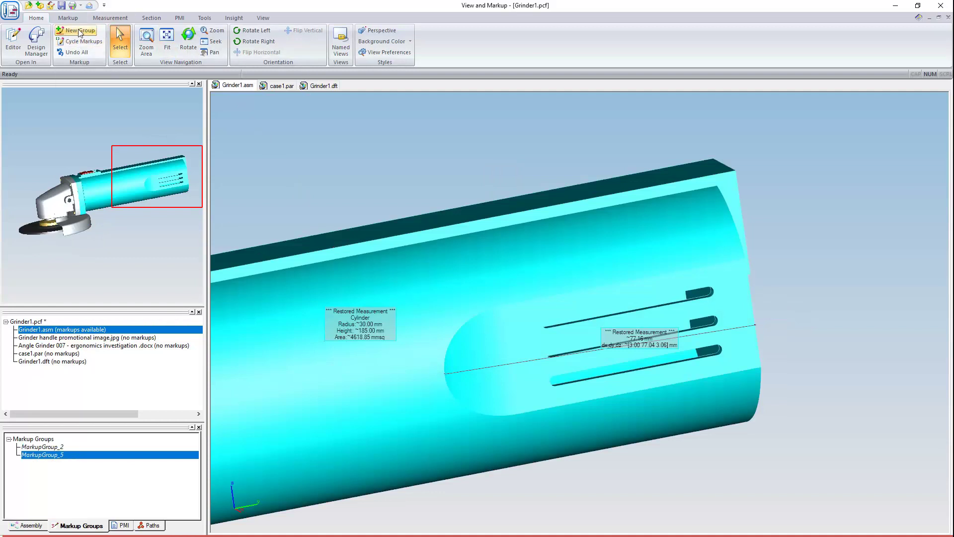
click(342, 49)
double_click(404, 274)
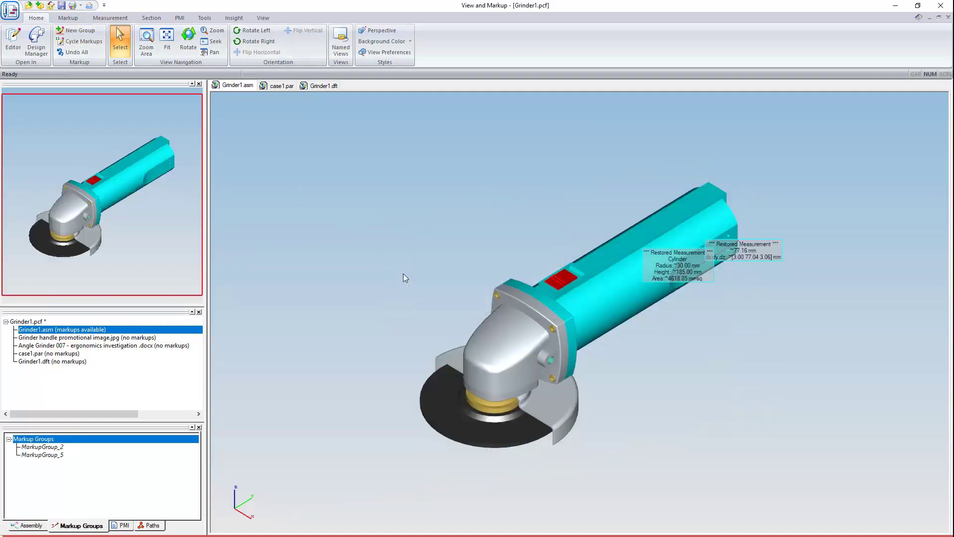
click(47, 455)
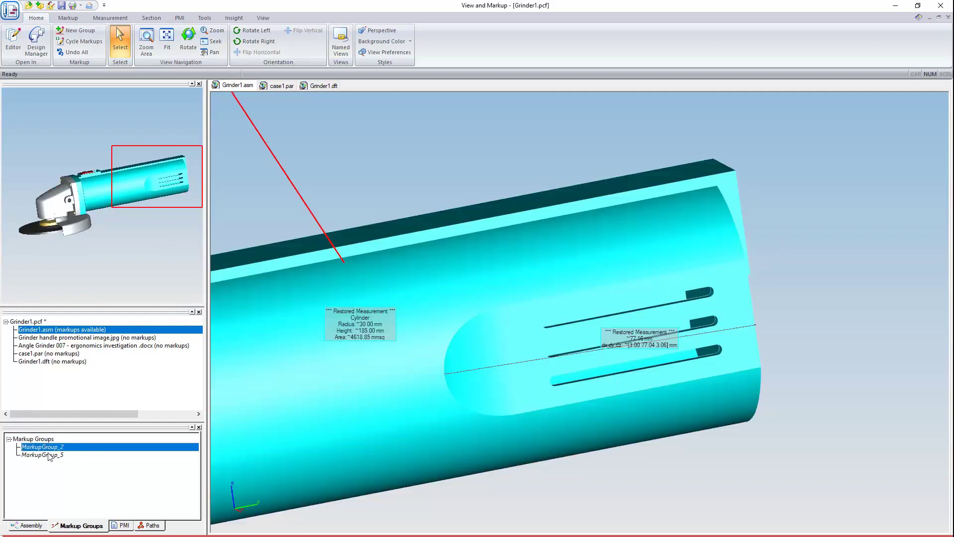
click(51, 455)
click(341, 41)
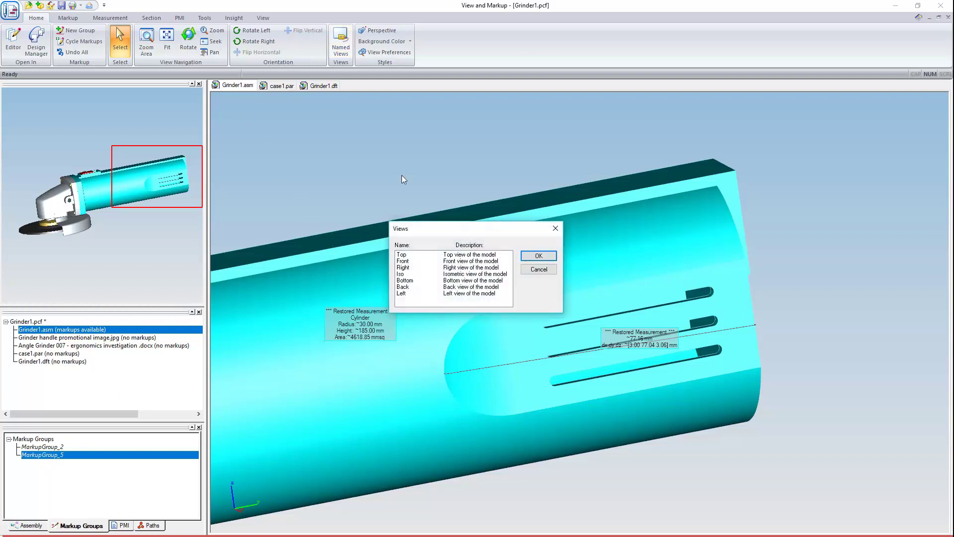
click(407, 274)
double_click(407, 275)
Rename MarkupGroup_5 to 'No Markups' in its properties
right_click(51, 456)
click(75, 510)
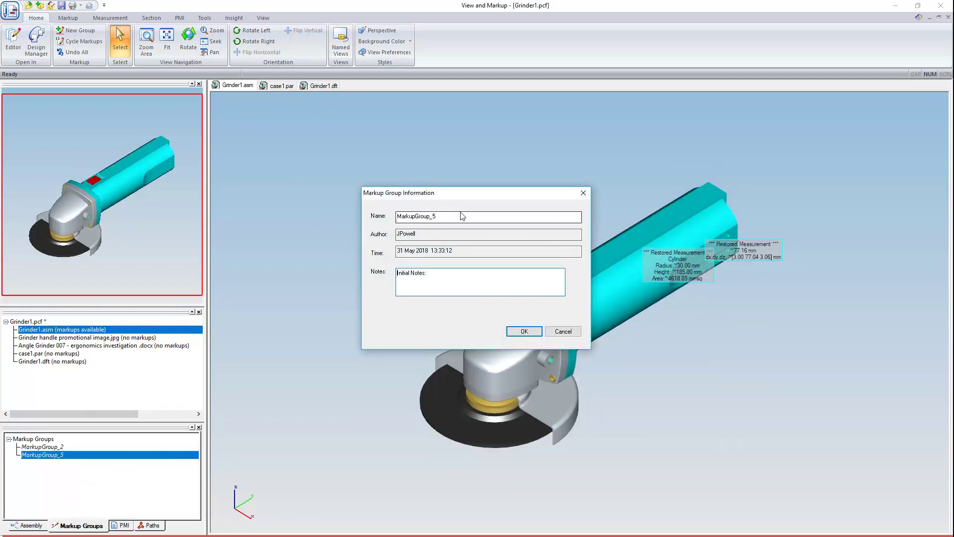
double_click(458, 216)
text(No Markups)
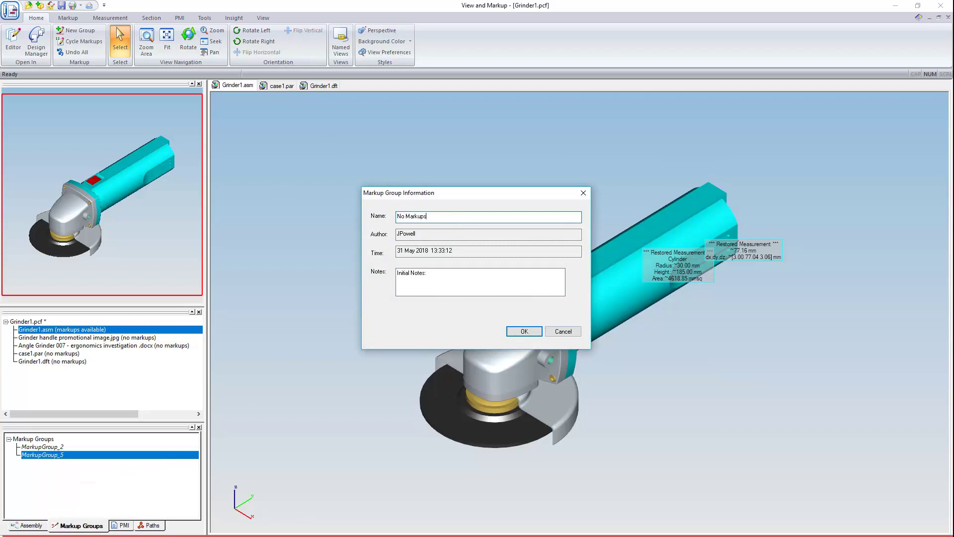
key(Return)
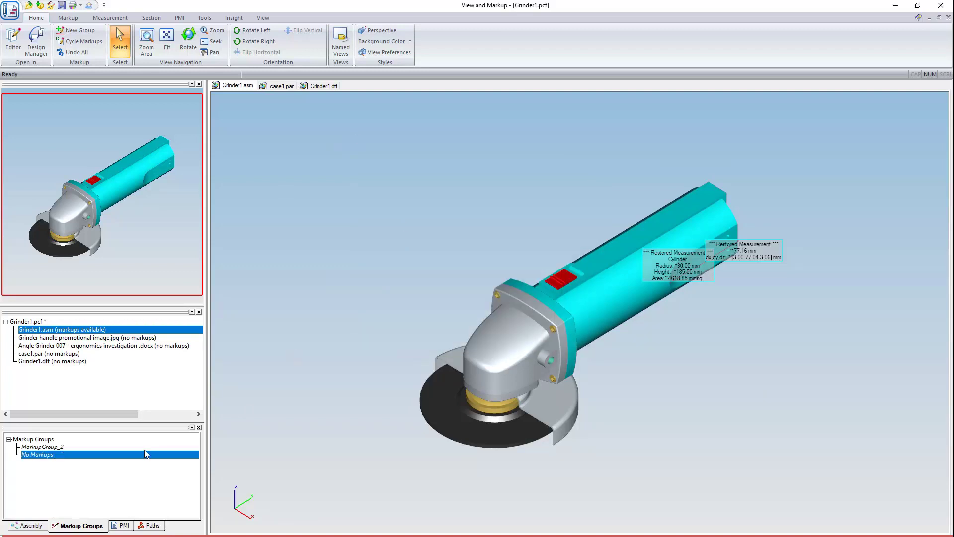
Apply the No Markups group in isometric view and display the case1.par part
click(49, 447)
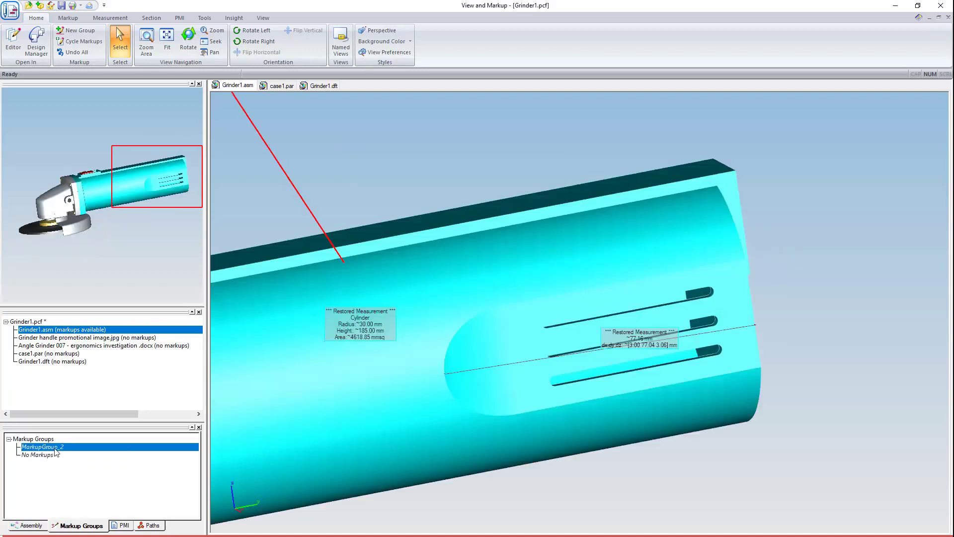
click(346, 42)
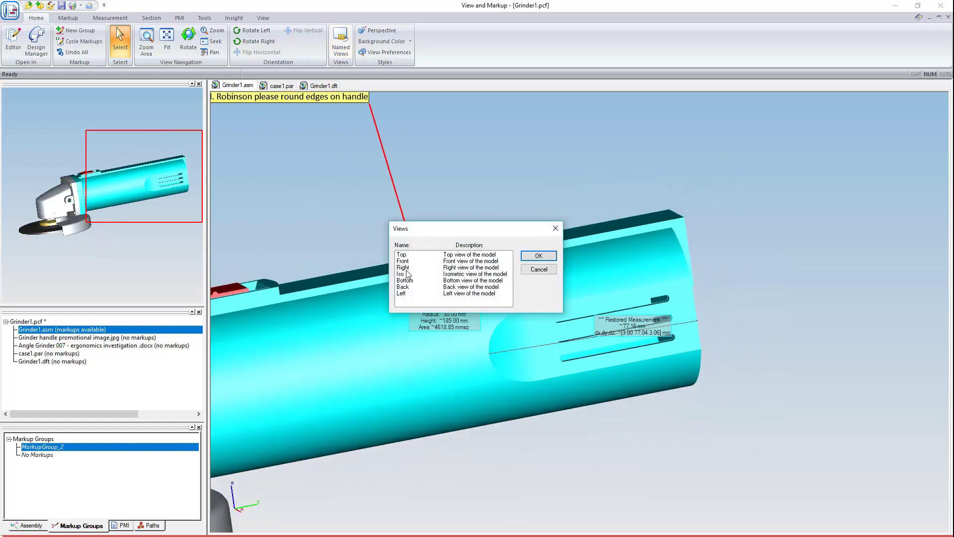
double_click(405, 273)
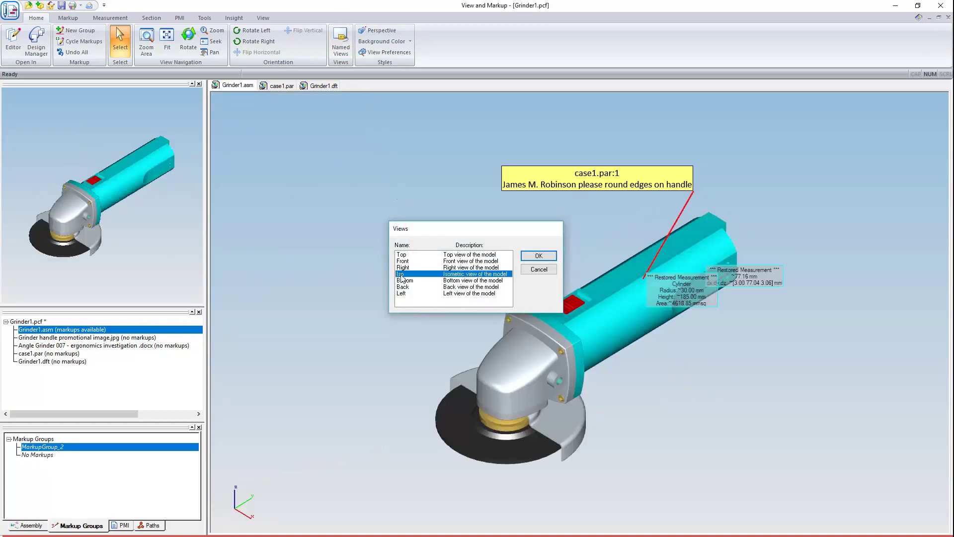
click(50, 455)
click(348, 44)
double_click(408, 275)
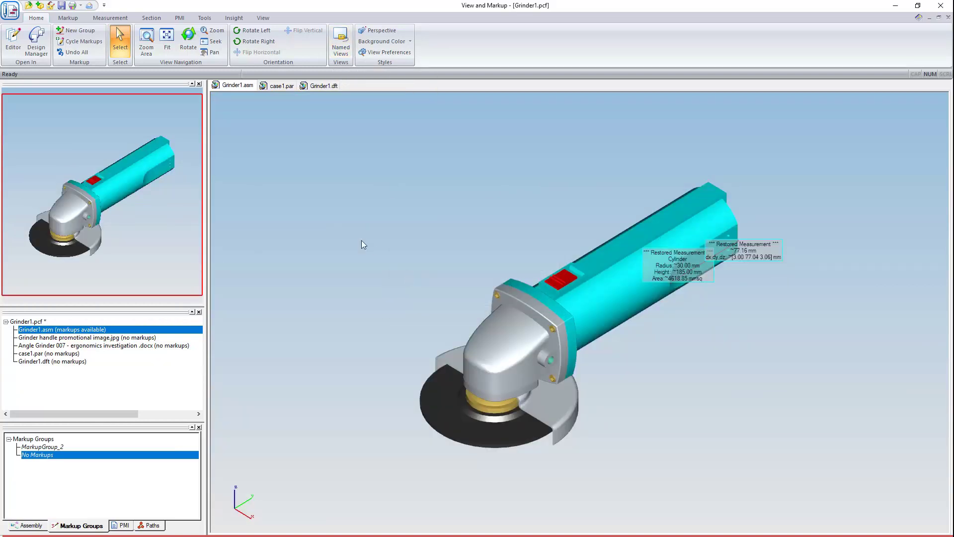
click(287, 86)
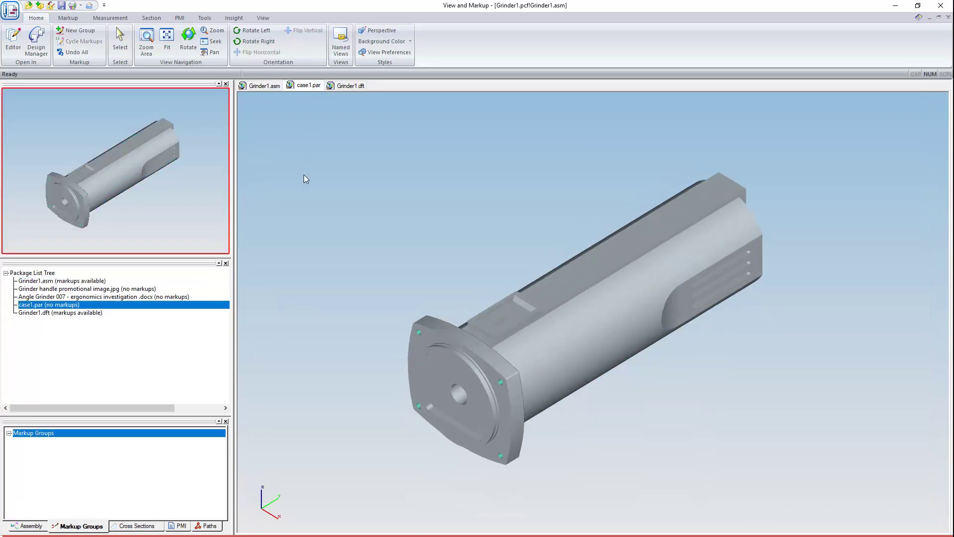
Create a section plane through case1.par, positioned on the X axis at 0
click(158, 19)
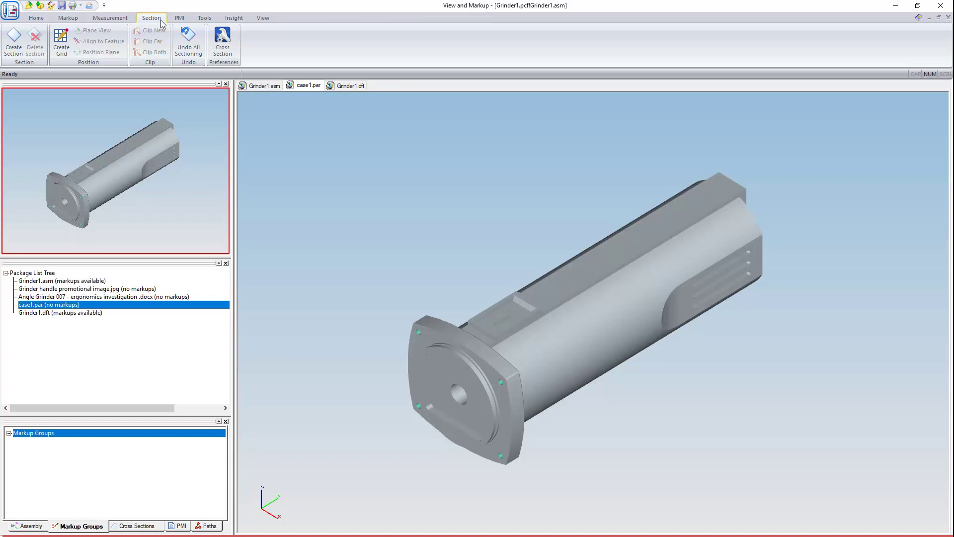
click(11, 40)
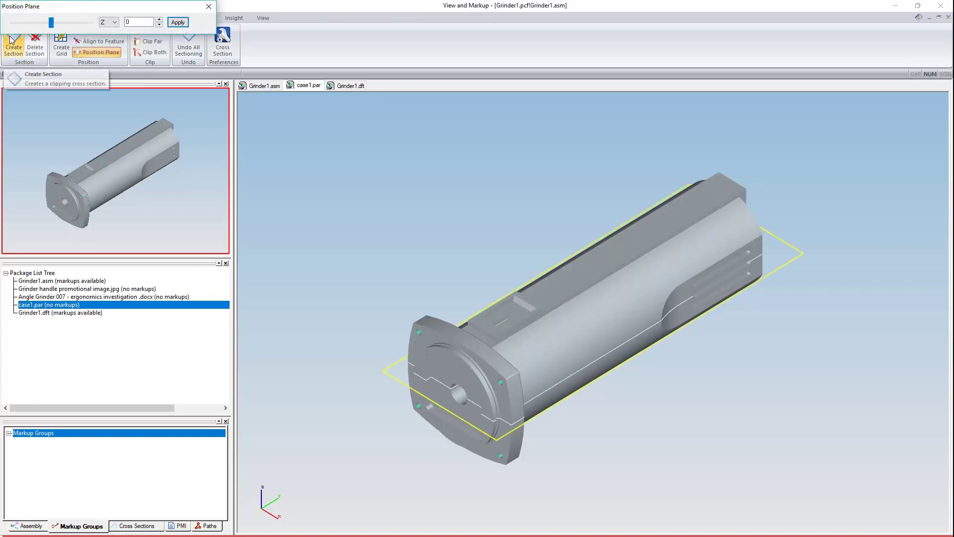
drag(113, 8, 375, 128)
click(374, 142)
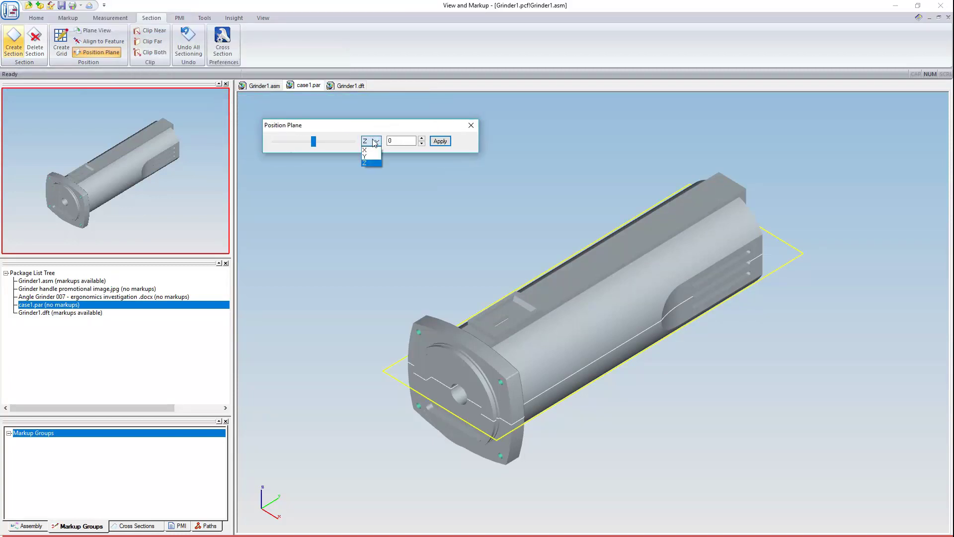
click(370, 156)
click(371, 141)
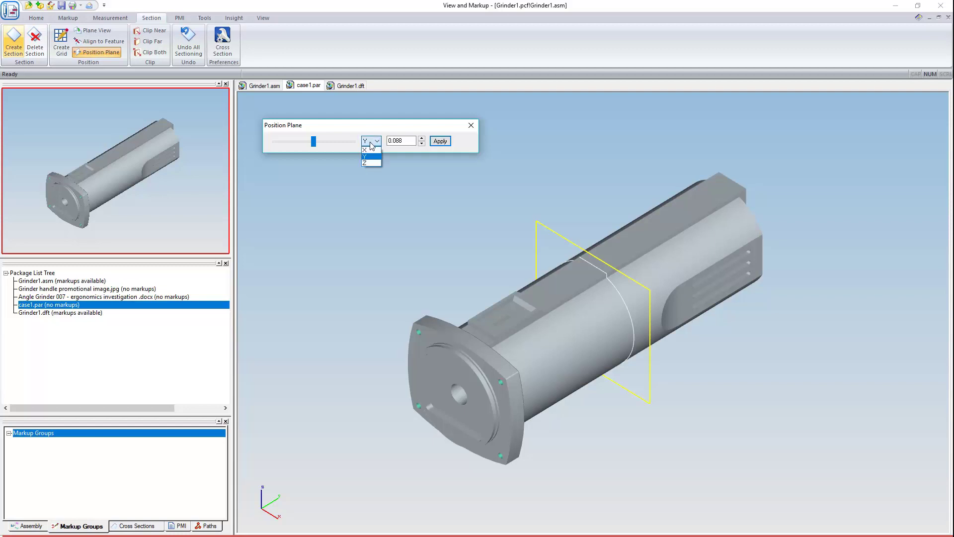
click(370, 150)
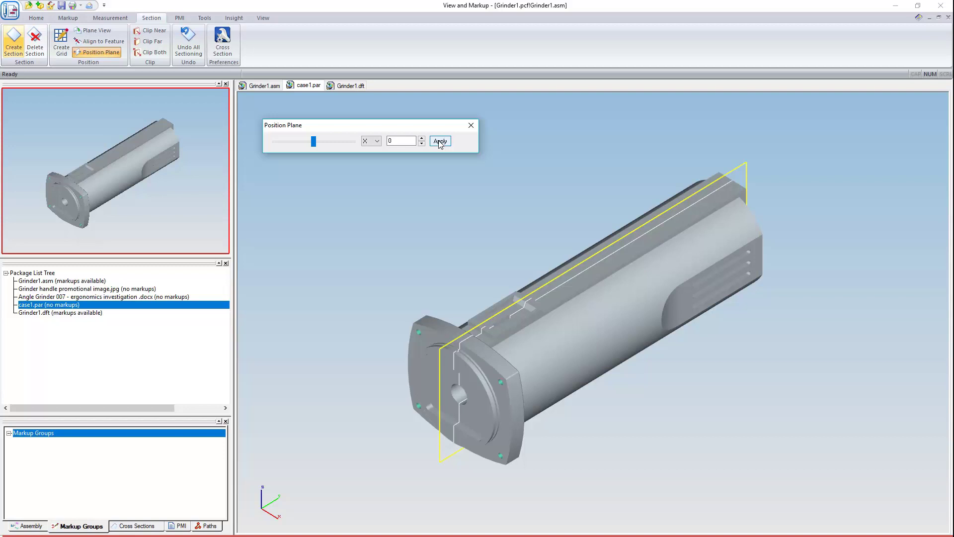
click(470, 126)
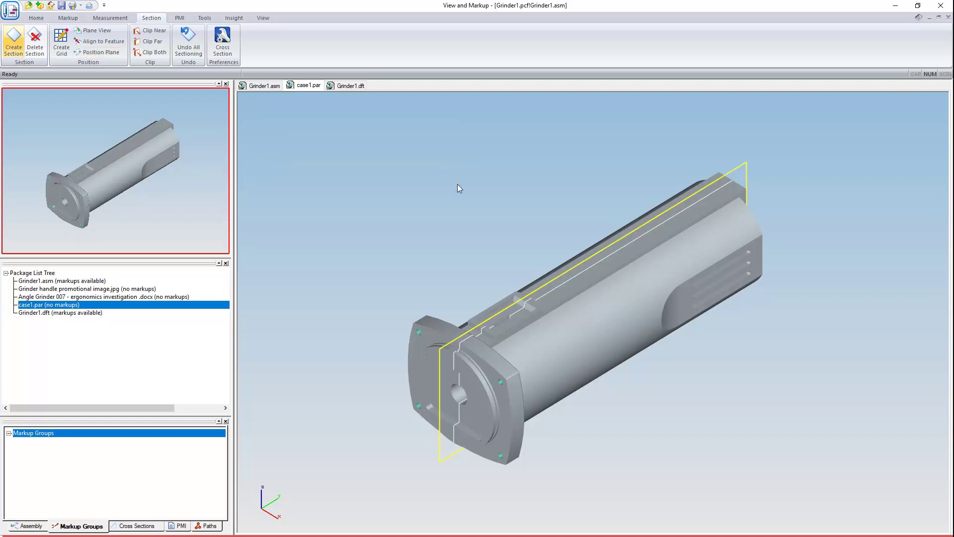
Clip away the near half of the case, add a red section grid, and return to Select
click(150, 28)
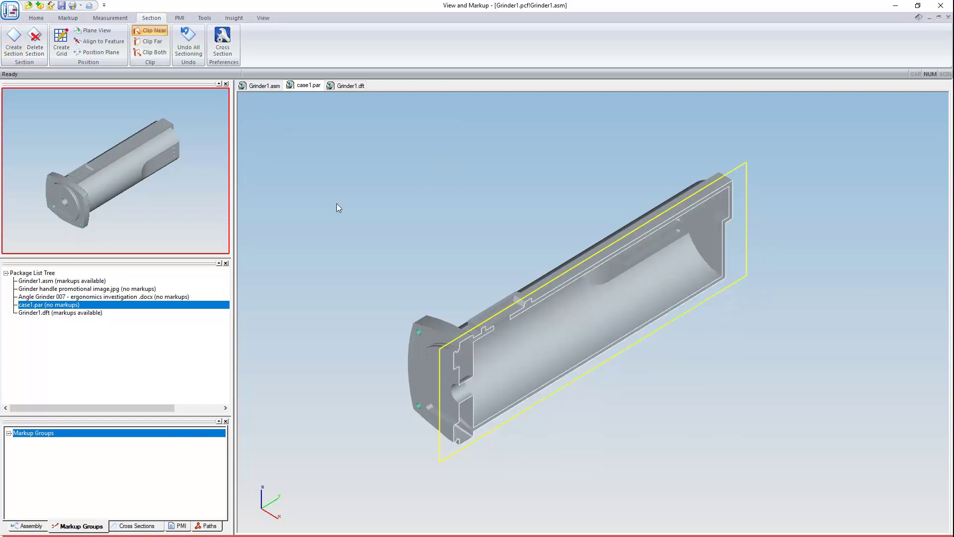
click(62, 40)
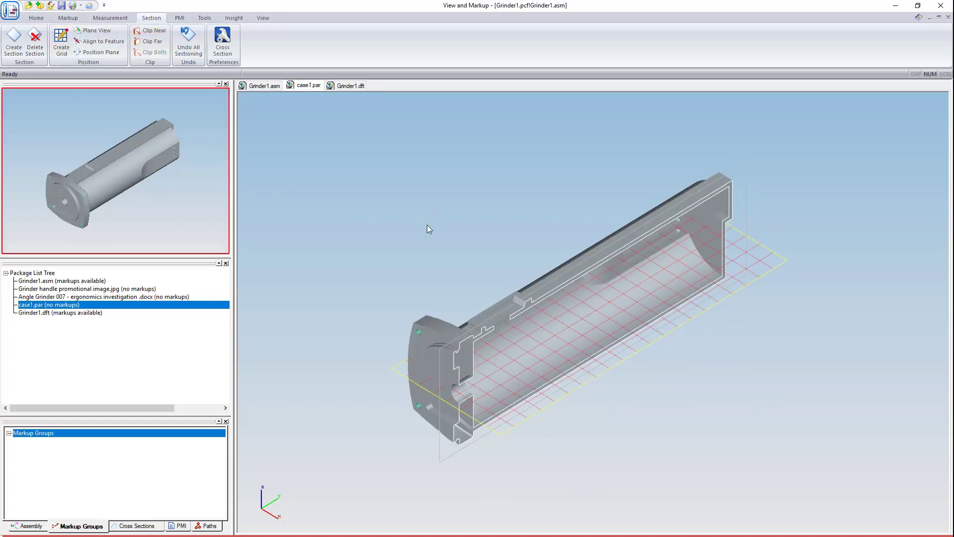
click(36, 18)
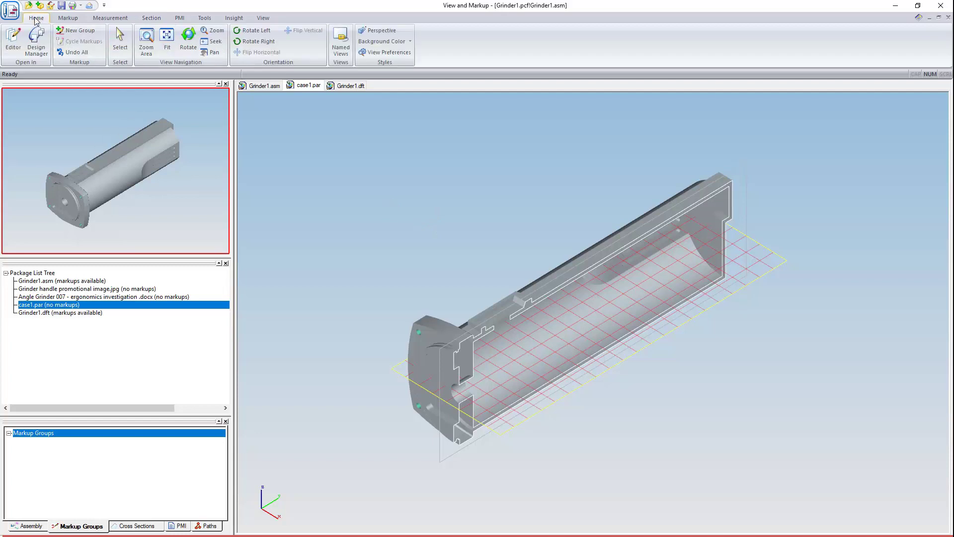
click(120, 41)
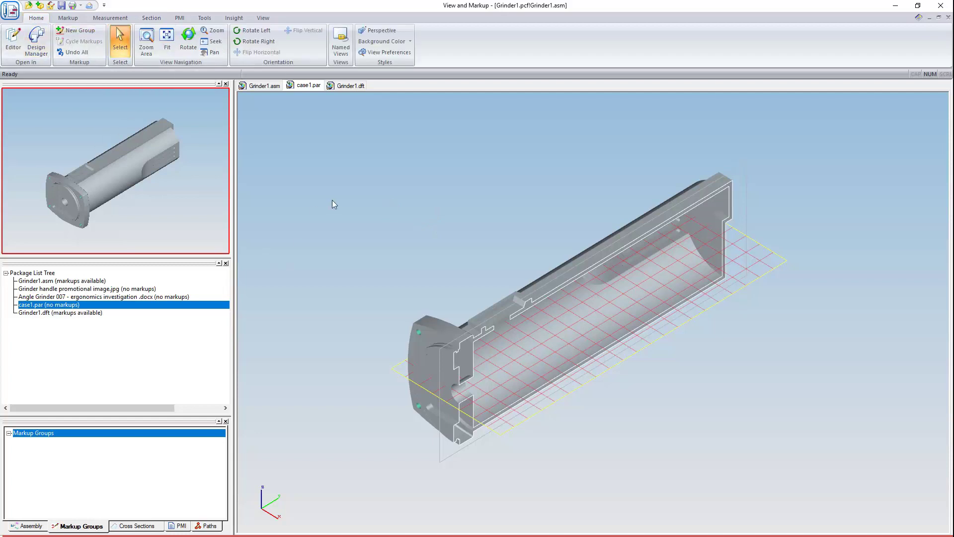
Switch Section 2 to Clip Far, orbit to inspect the slice, then make Section 1 active
click(144, 526)
right_click(81, 449)
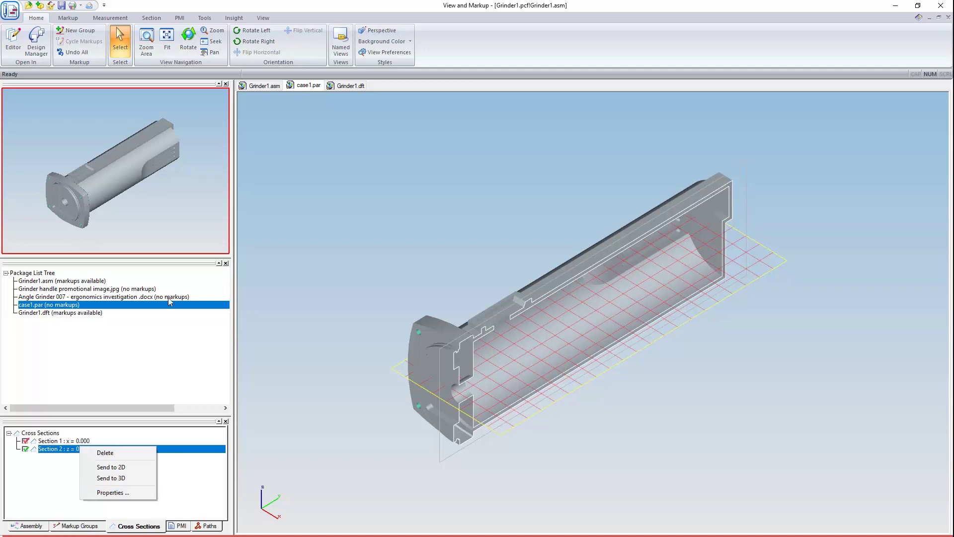
click(149, 19)
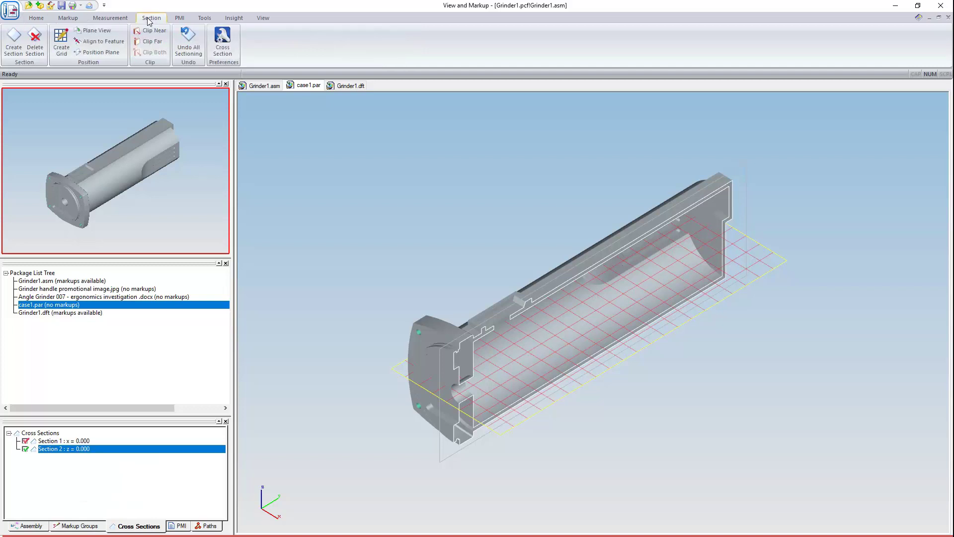
click(149, 30)
click(149, 30)
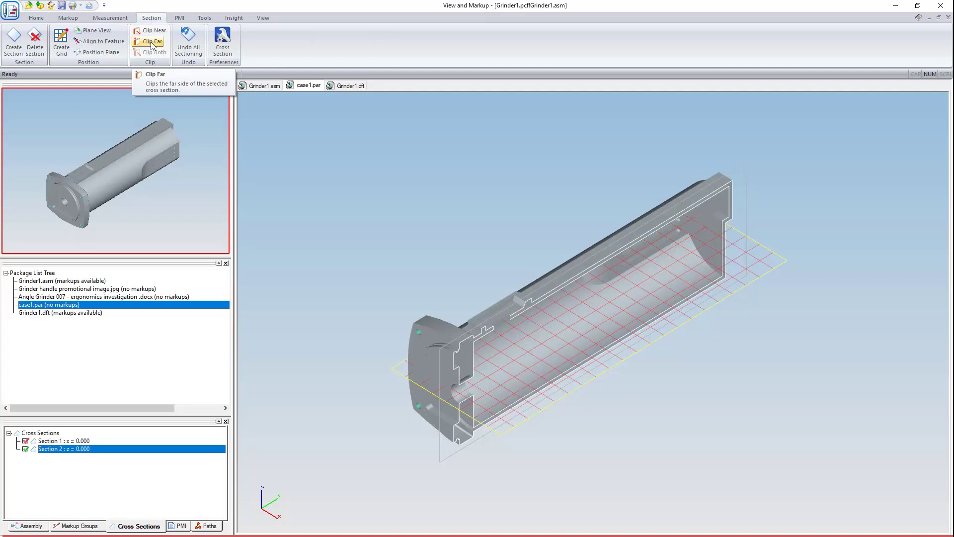
click(151, 42)
middle_drag(699, 303, 677, 385)
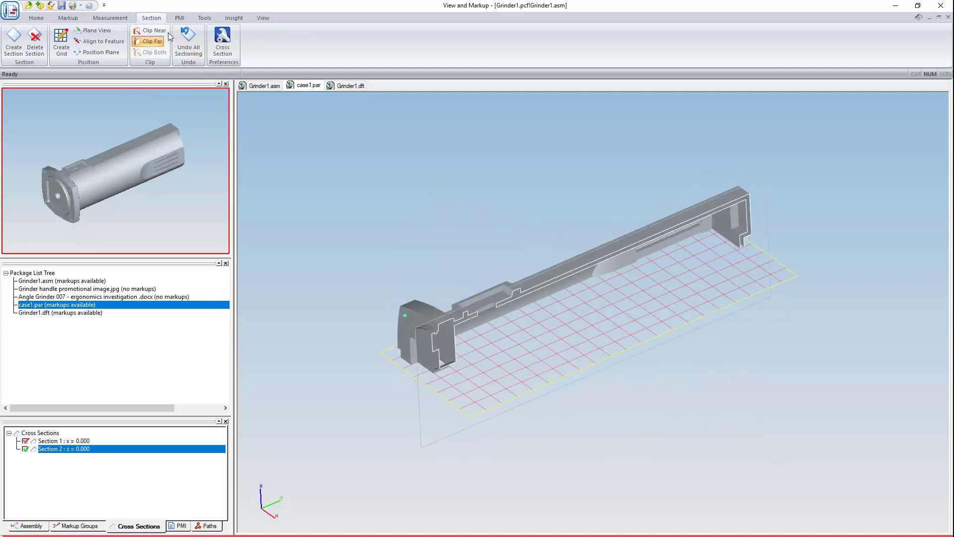
click(75, 441)
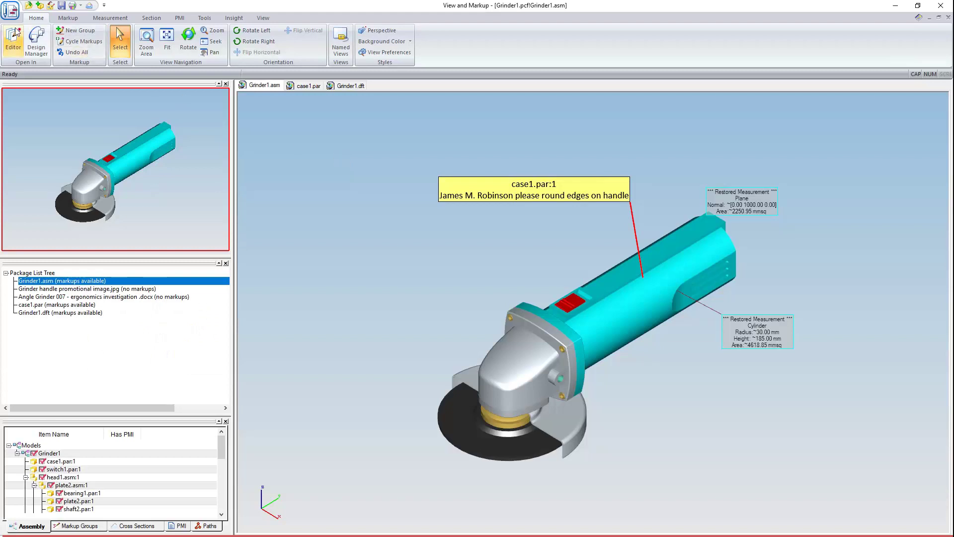
Save as Grinder1.pcf with printing and saving disabled and password protection enabled
click(62, 7)
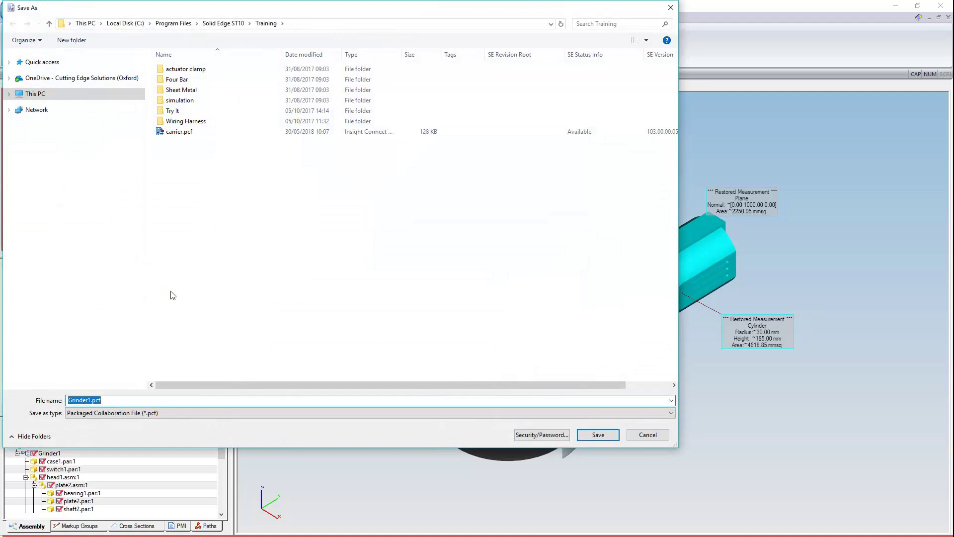
click(126, 401)
click(556, 437)
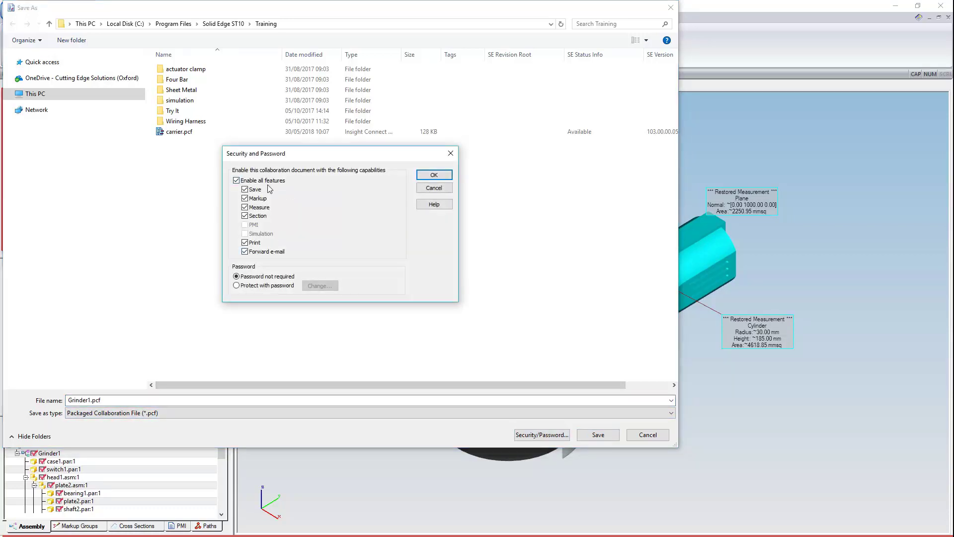
click(245, 243)
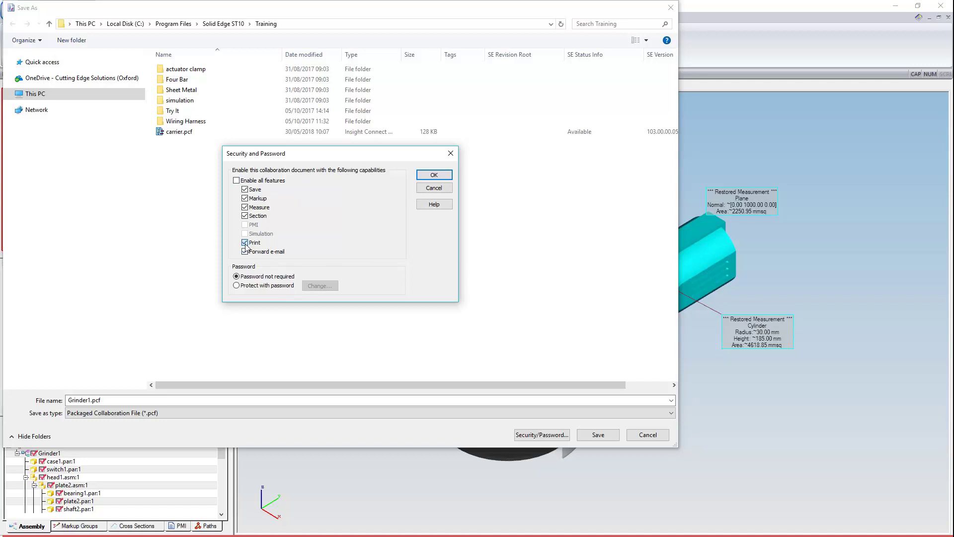
click(245, 190)
click(264, 290)
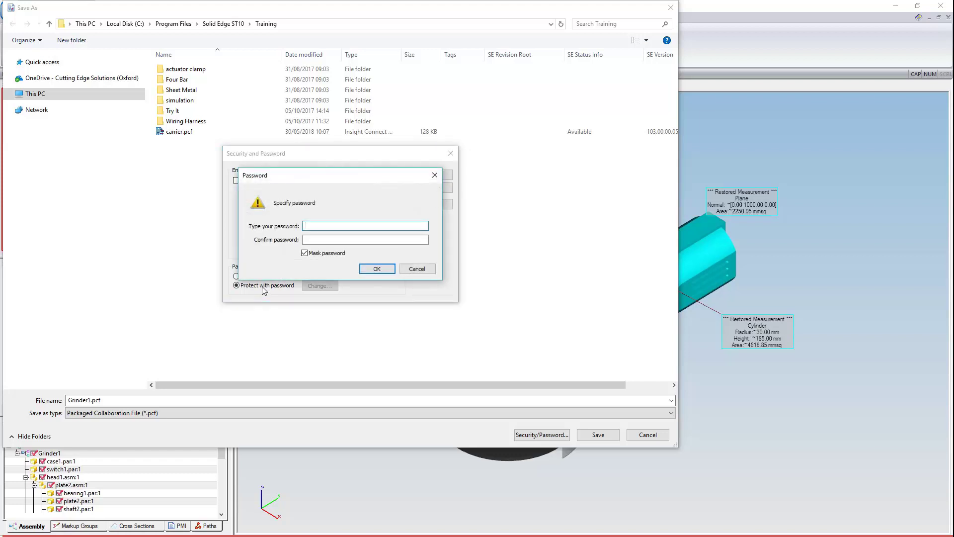
Enter and confirm the package password, accept the security settings, and save
text(********)
key(Tab)
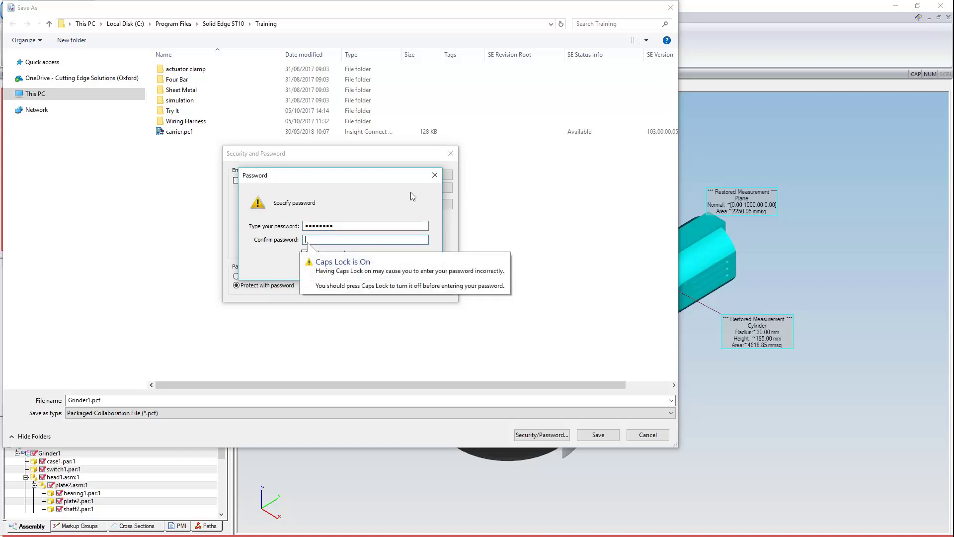
text(********)
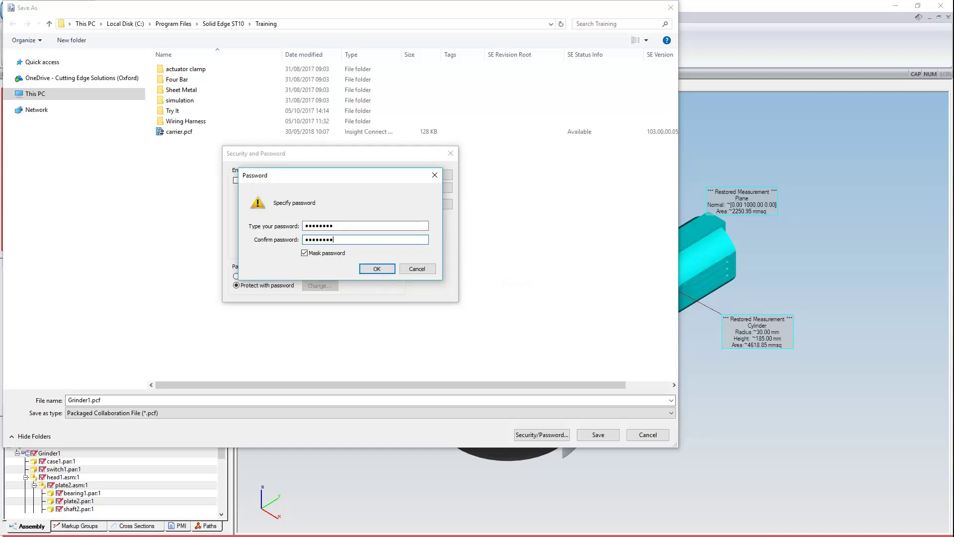
click(316, 253)
click(377, 269)
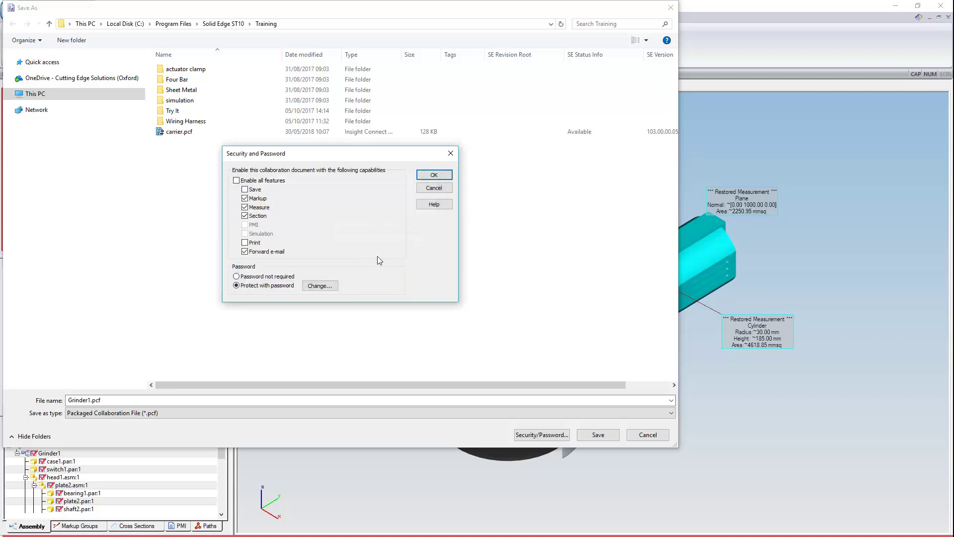
click(440, 176)
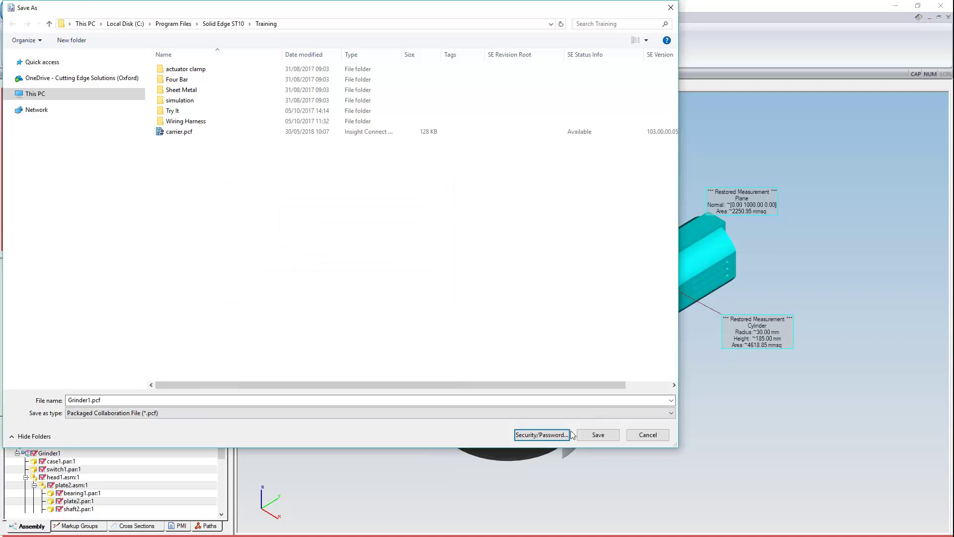
click(601, 433)
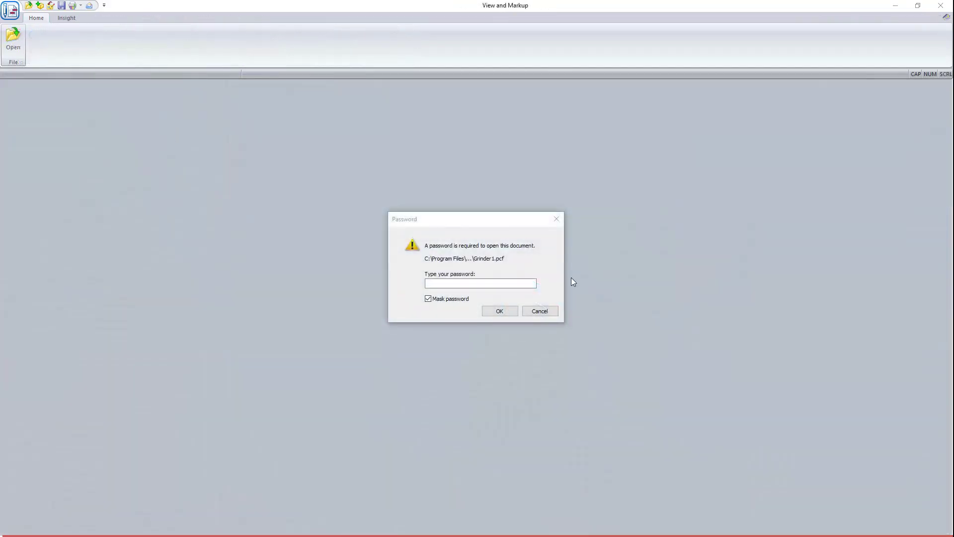
Enter the package password, unmask it to verify, and open Grinder1.pcf
click(481, 281)
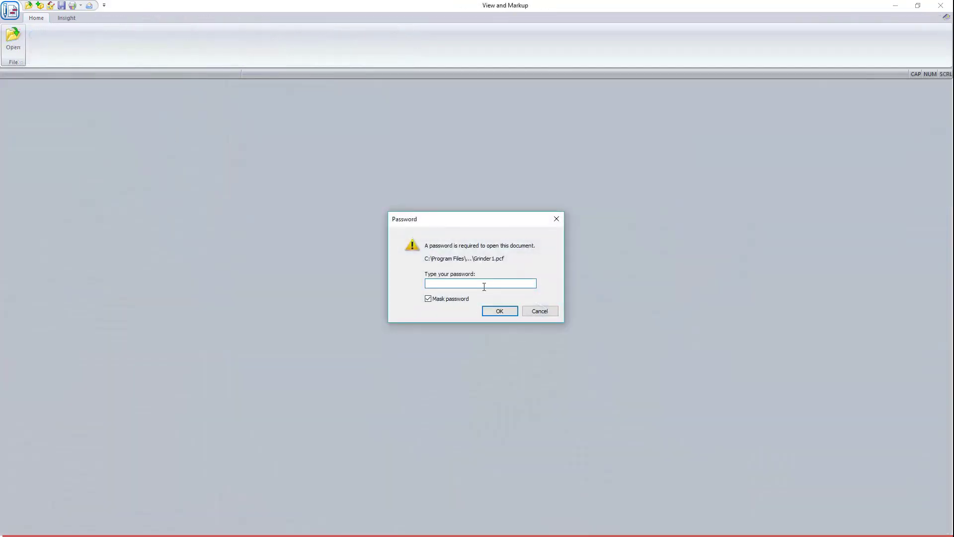
text(••••••••)
click(428, 299)
click(499, 311)
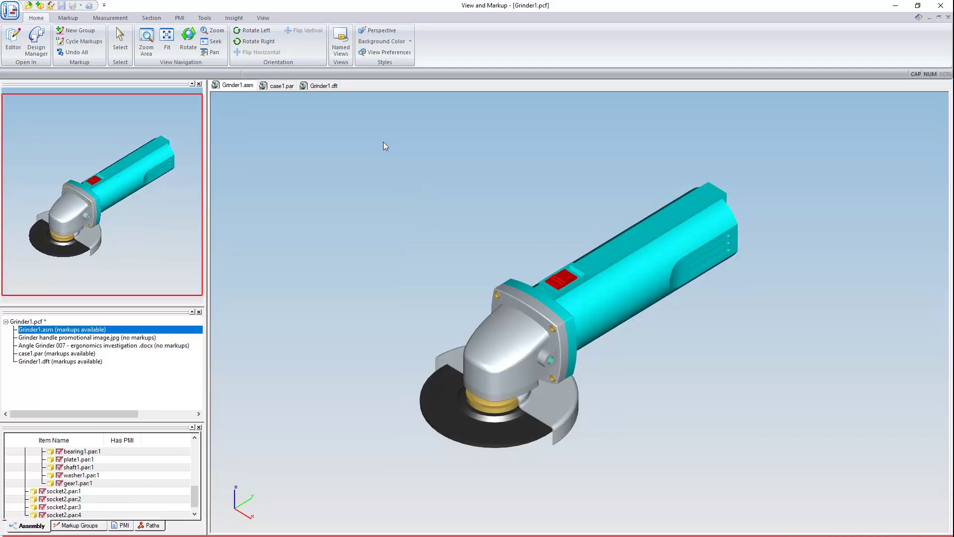
Open the File menu to confirm Save and Print are greyed out
click(11, 9)
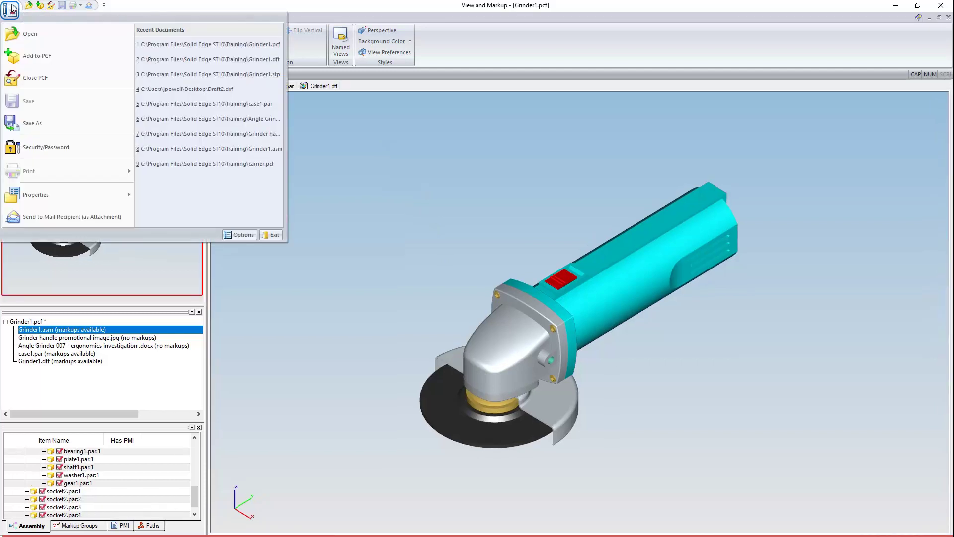